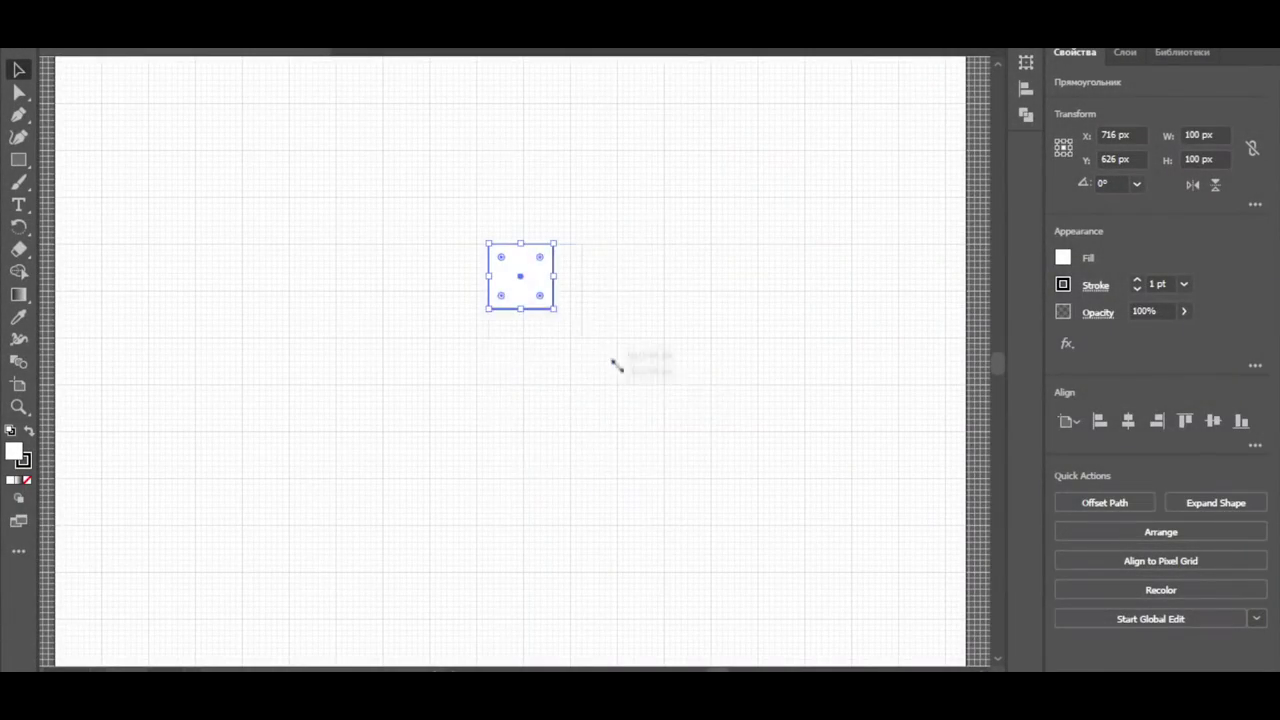
Step: Resize the square to 360×360 px and centre it on the artboard
left_click_drag(555, 309, 748, 477)
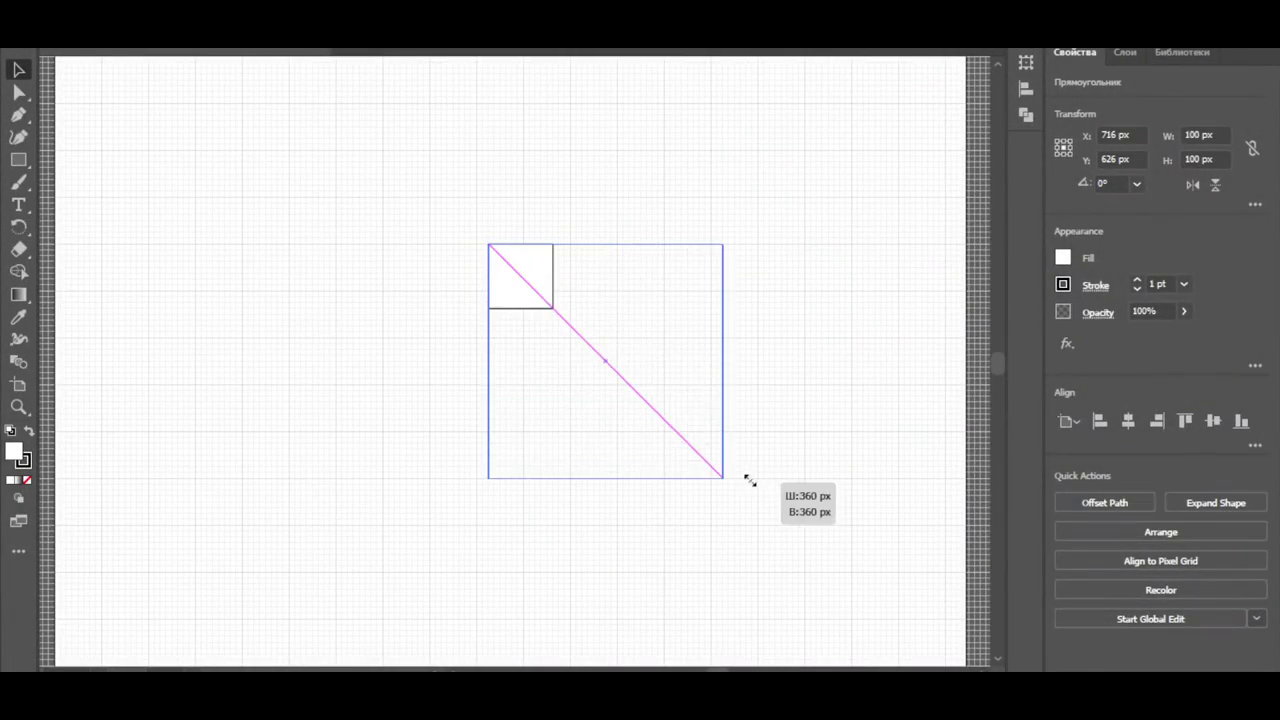
left_click(1128, 420)
left_click(1213, 420)
left_click(908, 431)
key("ctrl+minus")
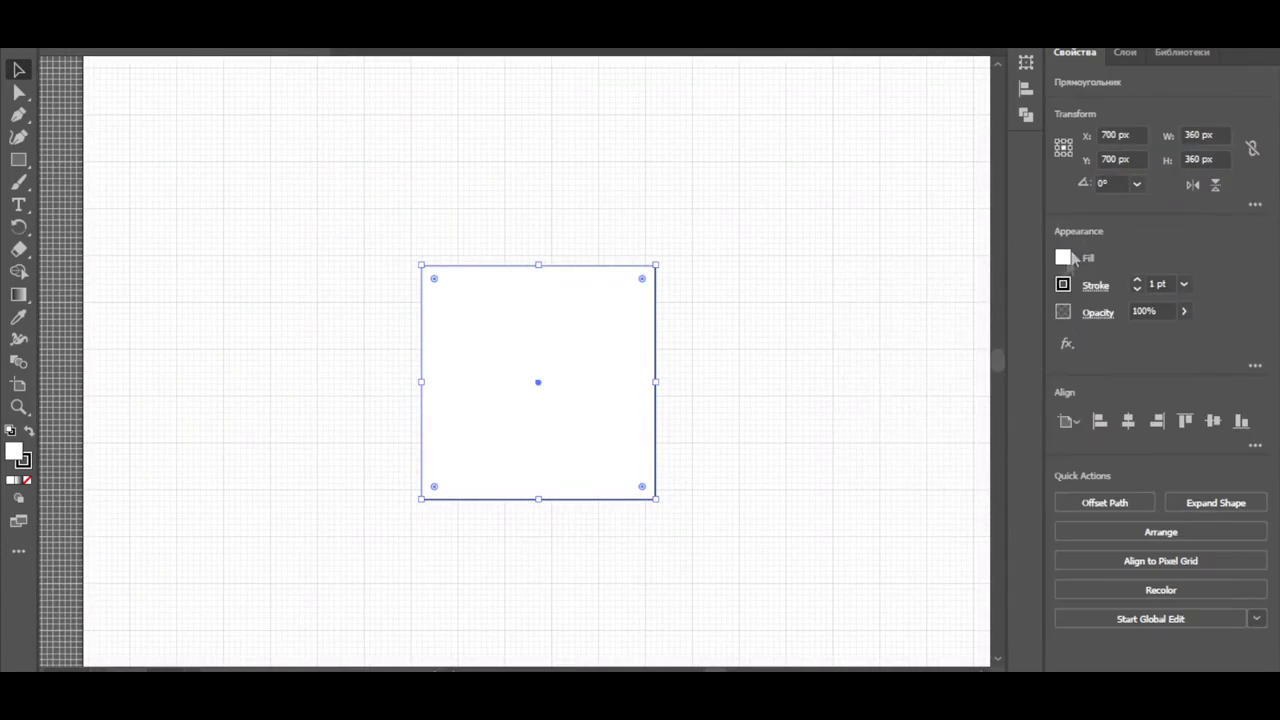
Step: Give the square a red fill from the Fill swatches
left_click(652, 405)
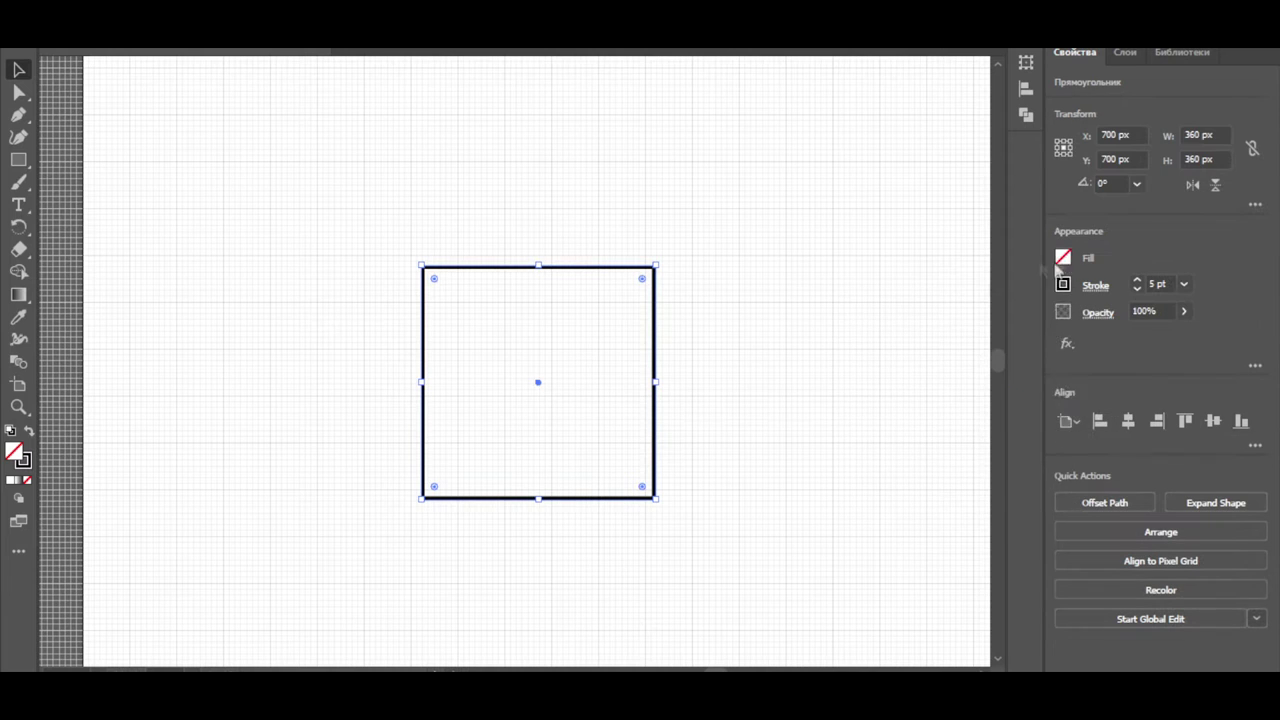
left_click(1063, 257)
left_click(866, 294)
key("Escape")
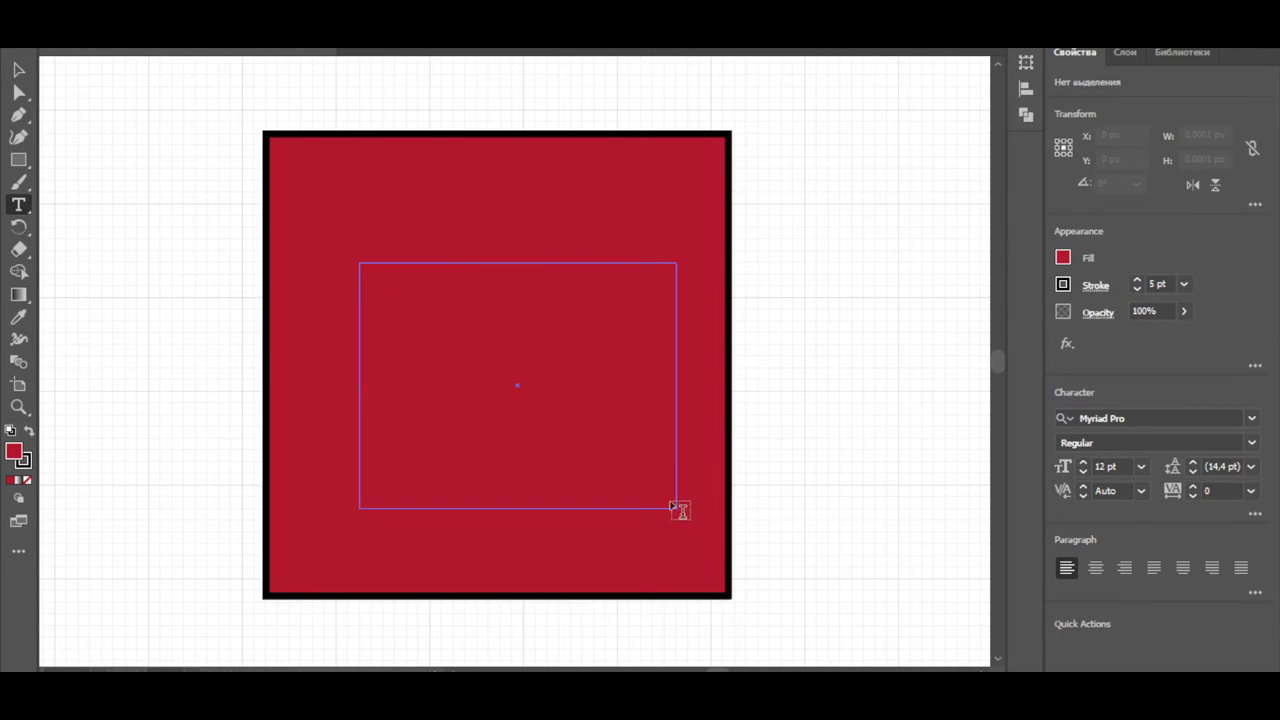
Step: Draw a text frame inside the red square for LJi at 72 pt
left_click_drag(359, 263, 679, 511)
key("Delete")
left_click(1141, 466)
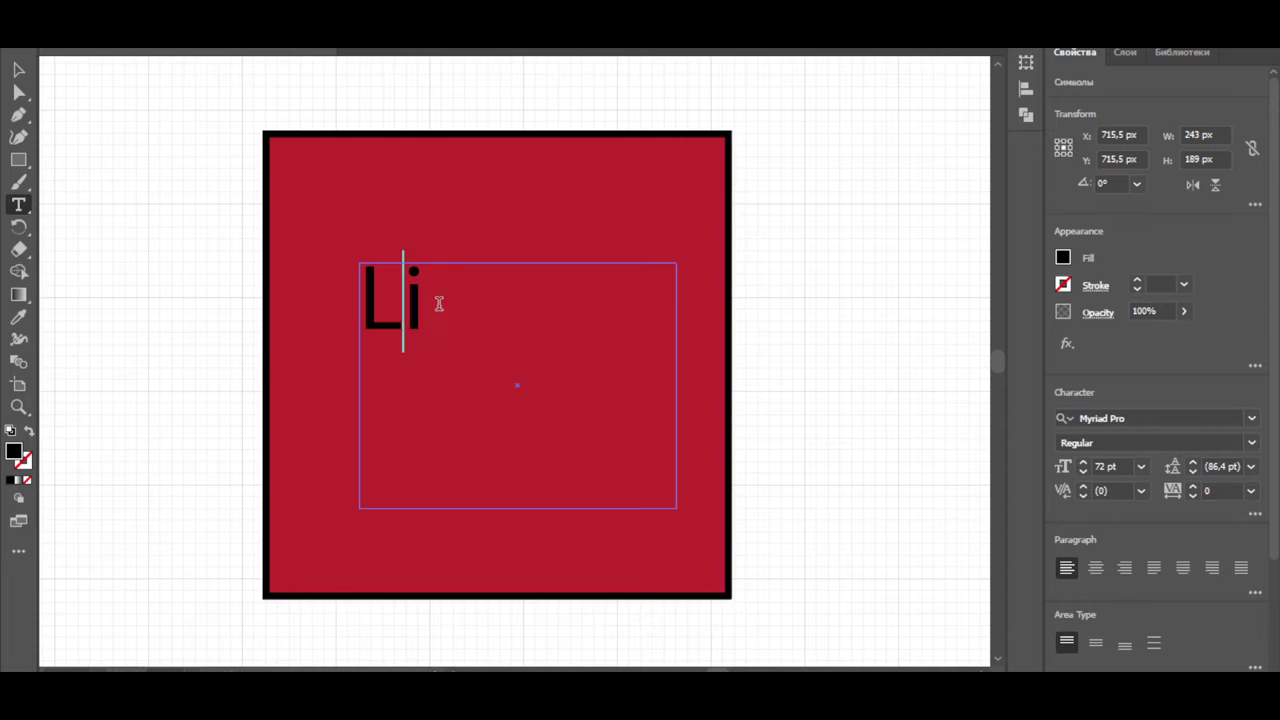
Step: Select all the LJi text and browse the font list toward Alhambra
key("ctrl+a")
left_click(1251, 418)
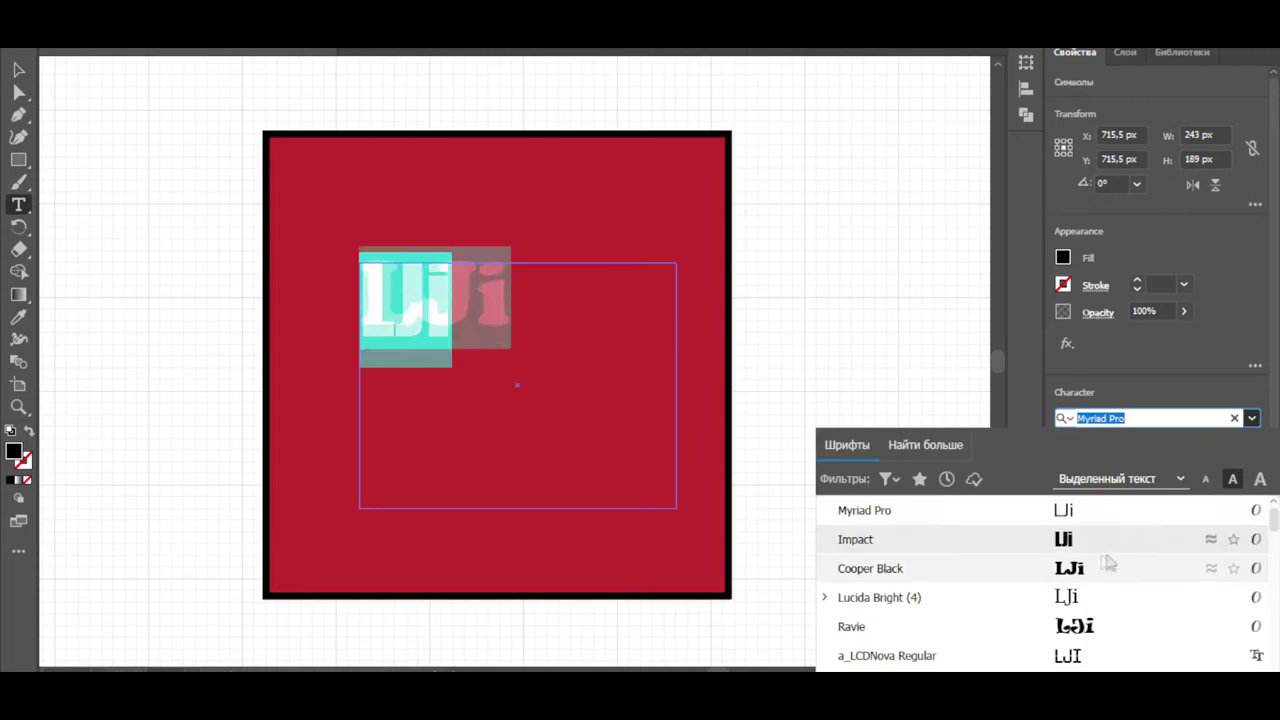
scroll(1090, 567, "down", 3)
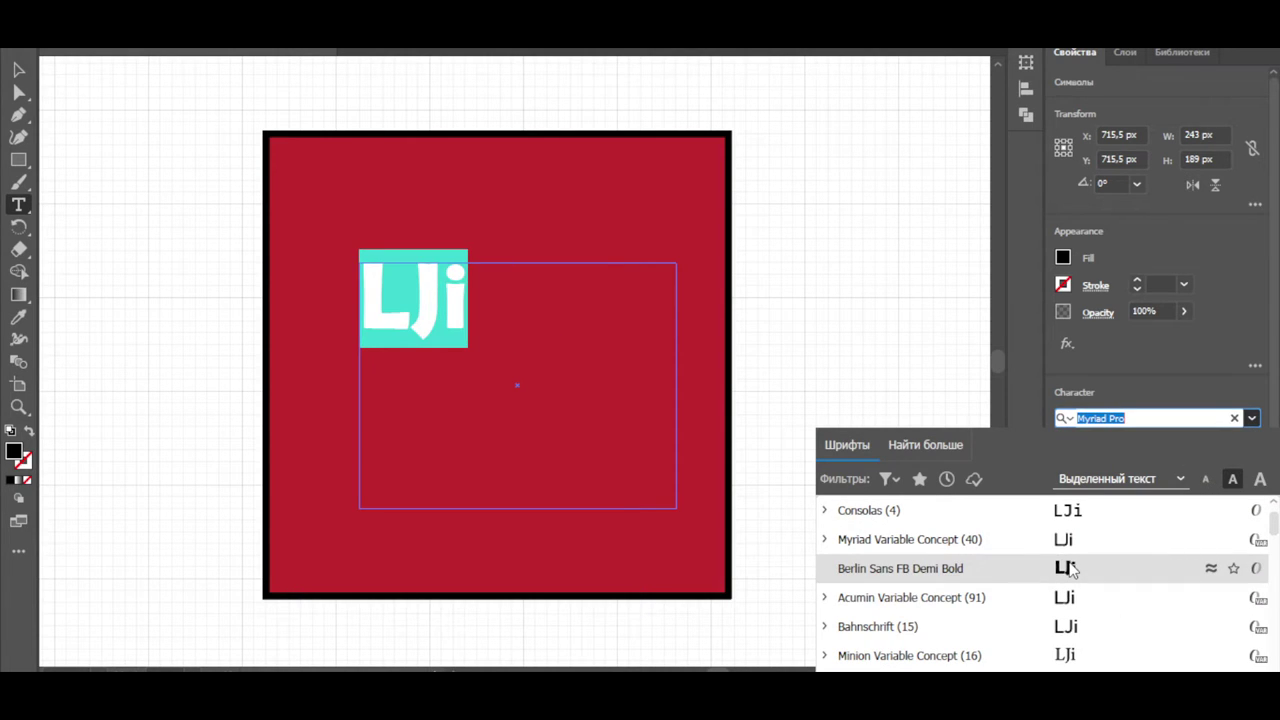
scroll(1125, 572, "down", 3)
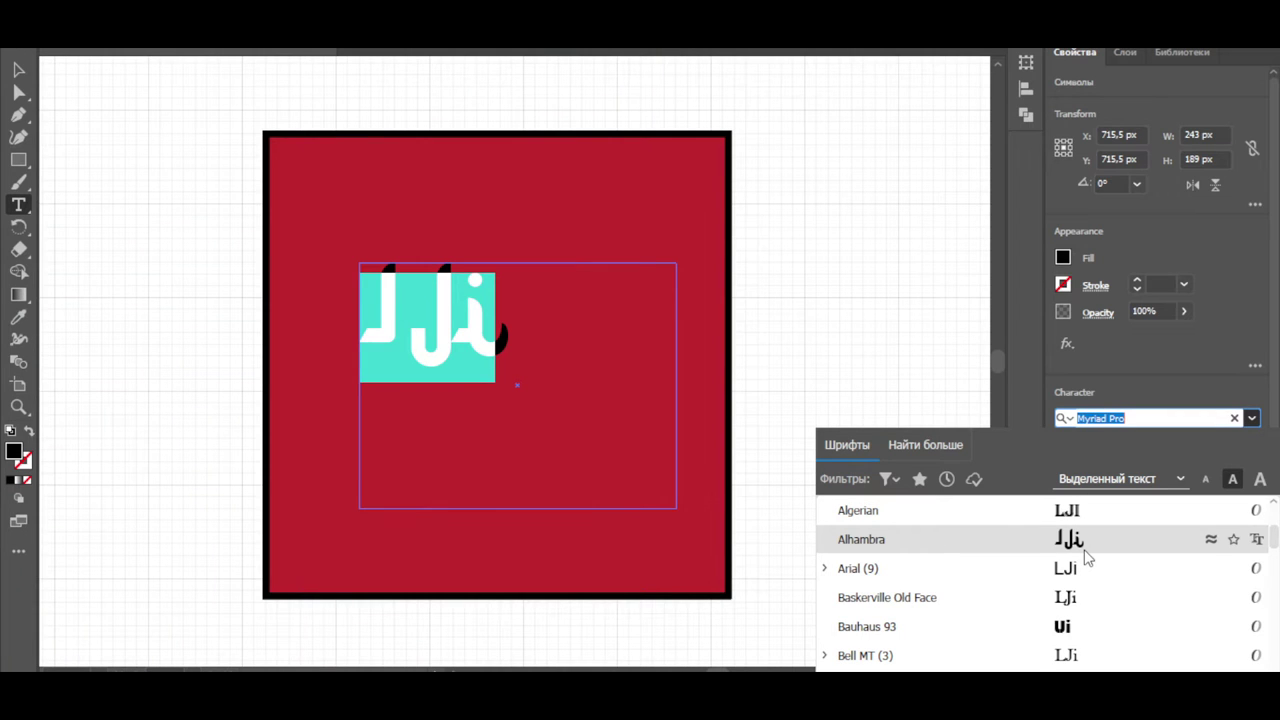
Step: Apply Alhambra, convert the text to outlines, and ungroup the letter shapes
left_click(1087, 556)
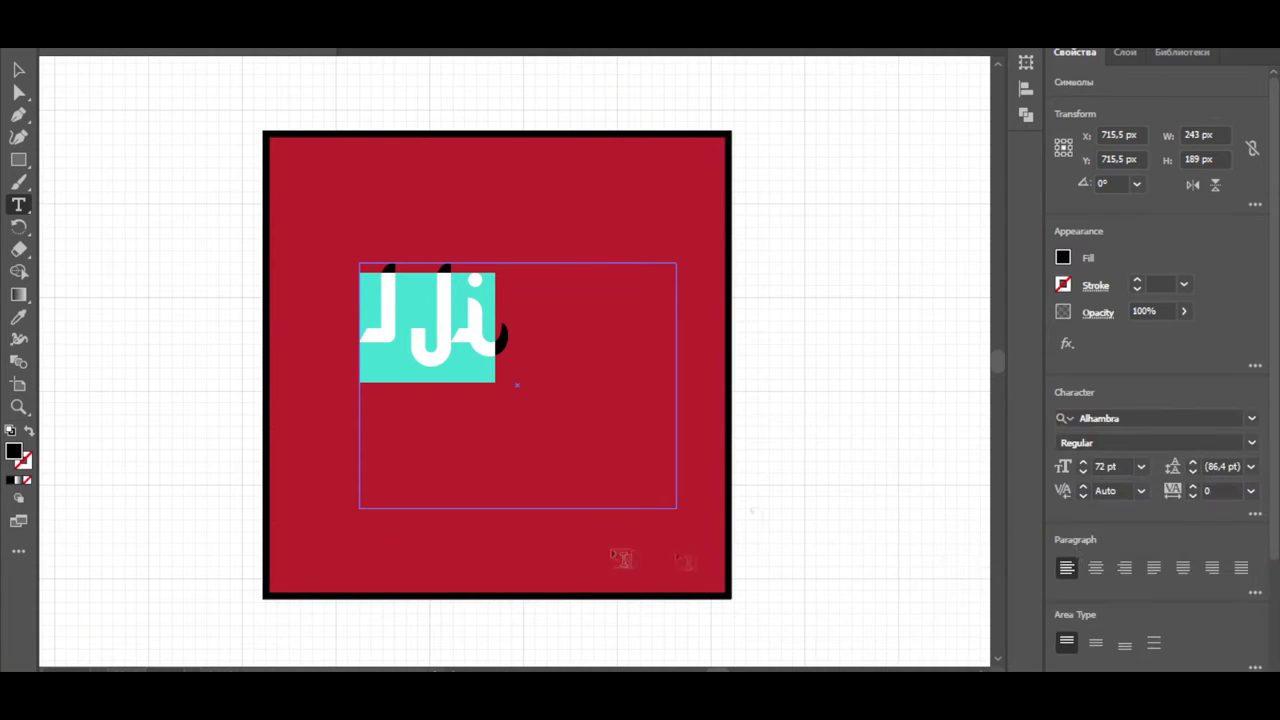
key("Escape")
key("ctrl+shift+o")
right_click(452, 341)
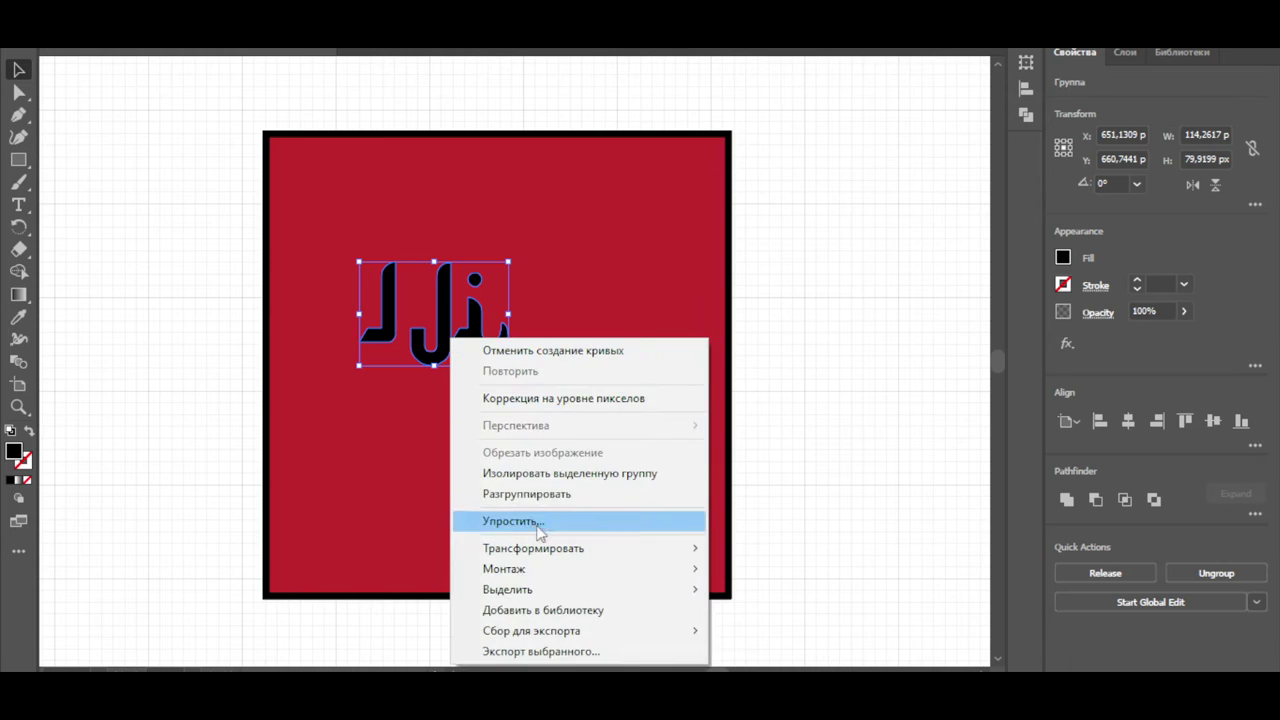
left_click(720, 390)
Step: Flip the first letter horizontally, then enlarge the J and move it down
left_click(766, 369)
left_click(375, 320)
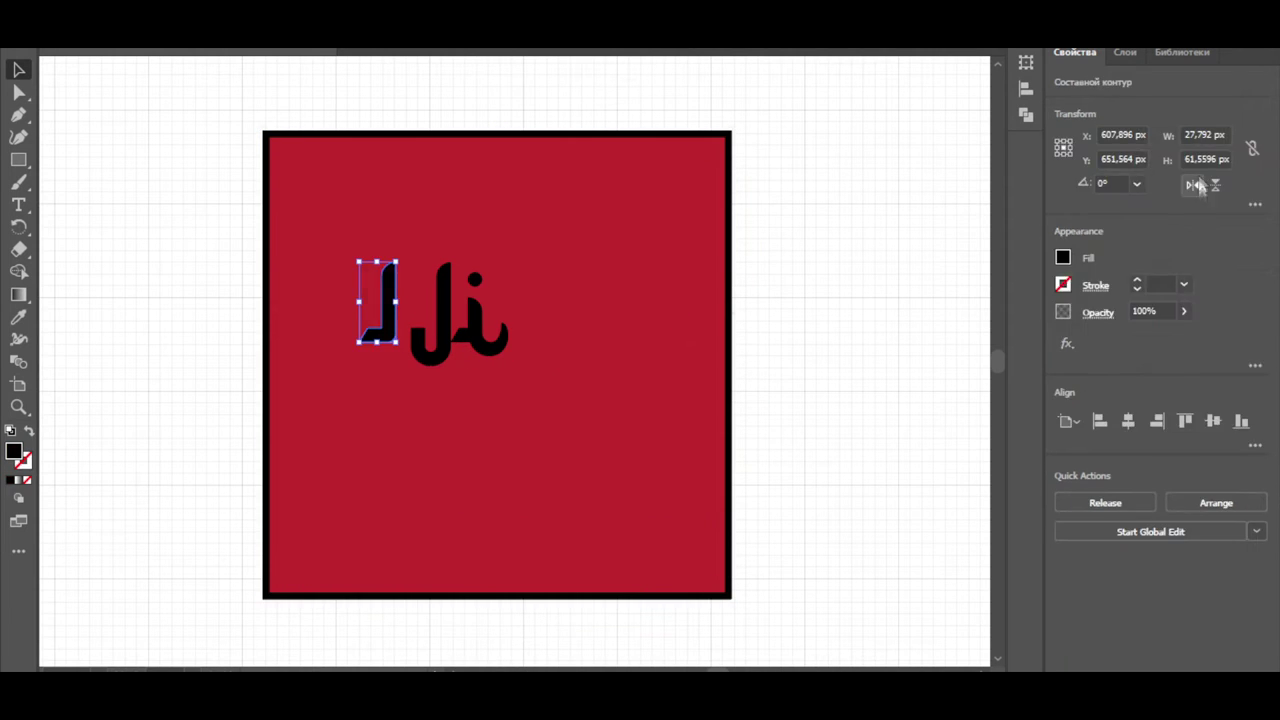
left_click(1192, 184)
left_click_drag(445, 349, 512, 400)
left_click_drag(585, 258, 590, 132)
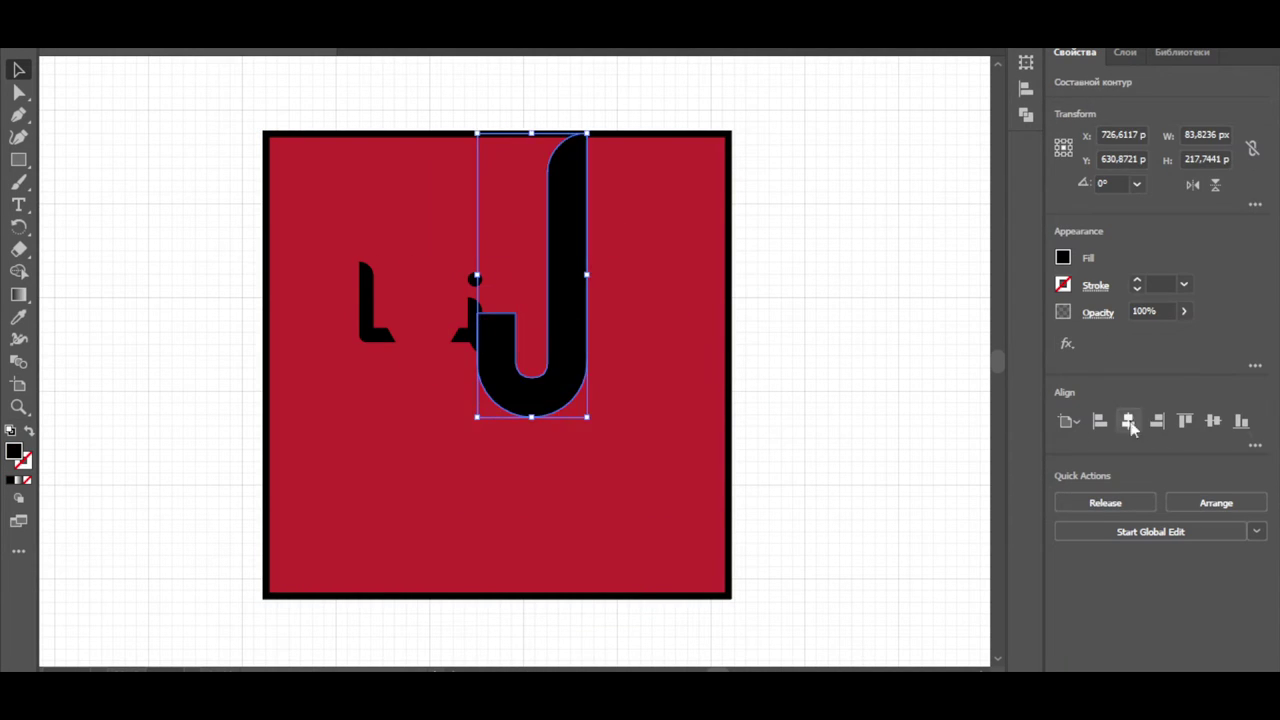
left_click_drag(540, 280, 512, 375)
Step: Move the i shape up onto the top of the J
left_click(485, 345)
right_click(483, 345)
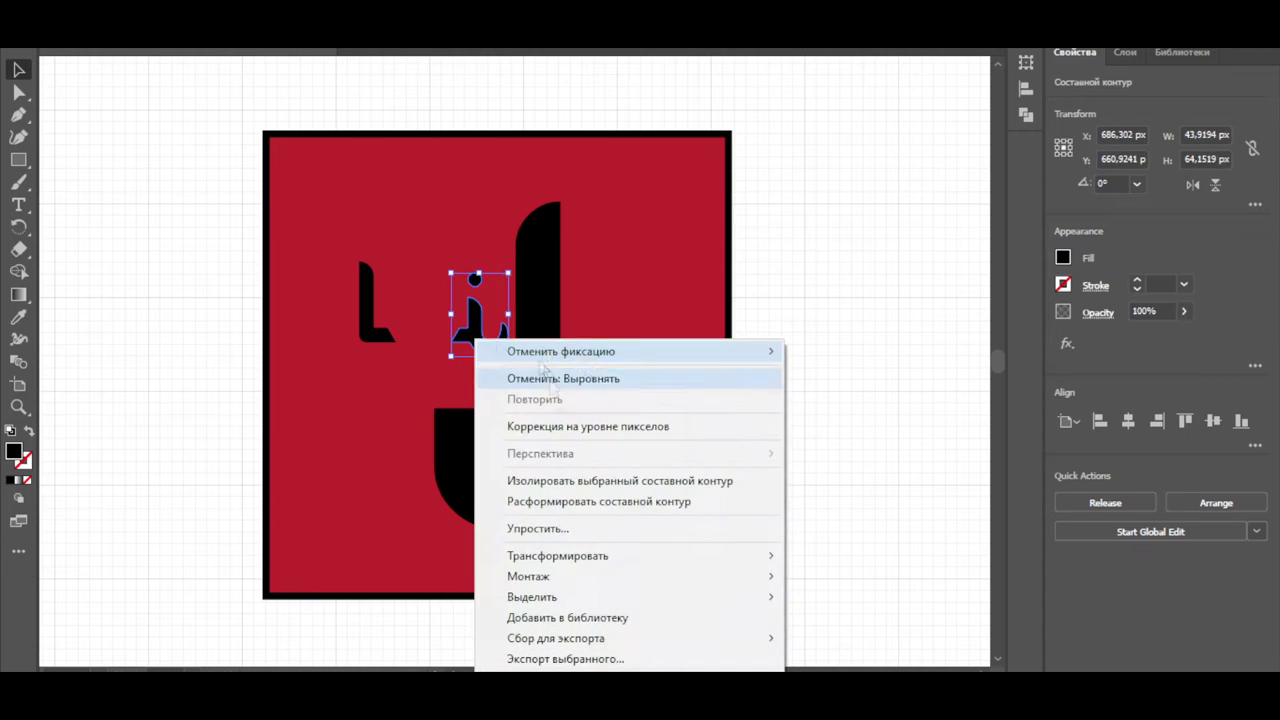
left_click(520, 371)
left_click(485, 340)
scroll(480, 355, "up", 5)
scroll(480, 355, "down", 6)
left_click_drag(482, 350, 540, 300)
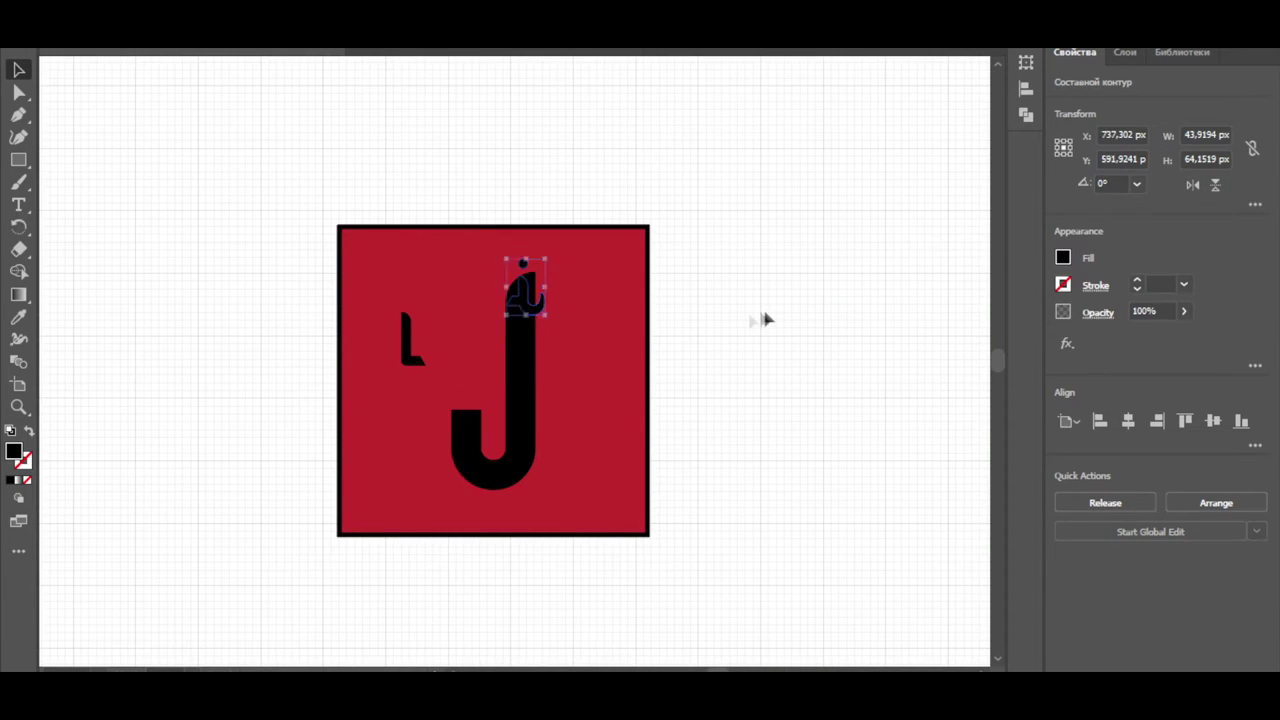
left_click(764, 319)
scroll(523, 309, "up", 3)
left_click(570, 312)
Step: Stretch the L taller and place it beside the J
left_click(872, 288)
scroll(872, 288, "down", 3)
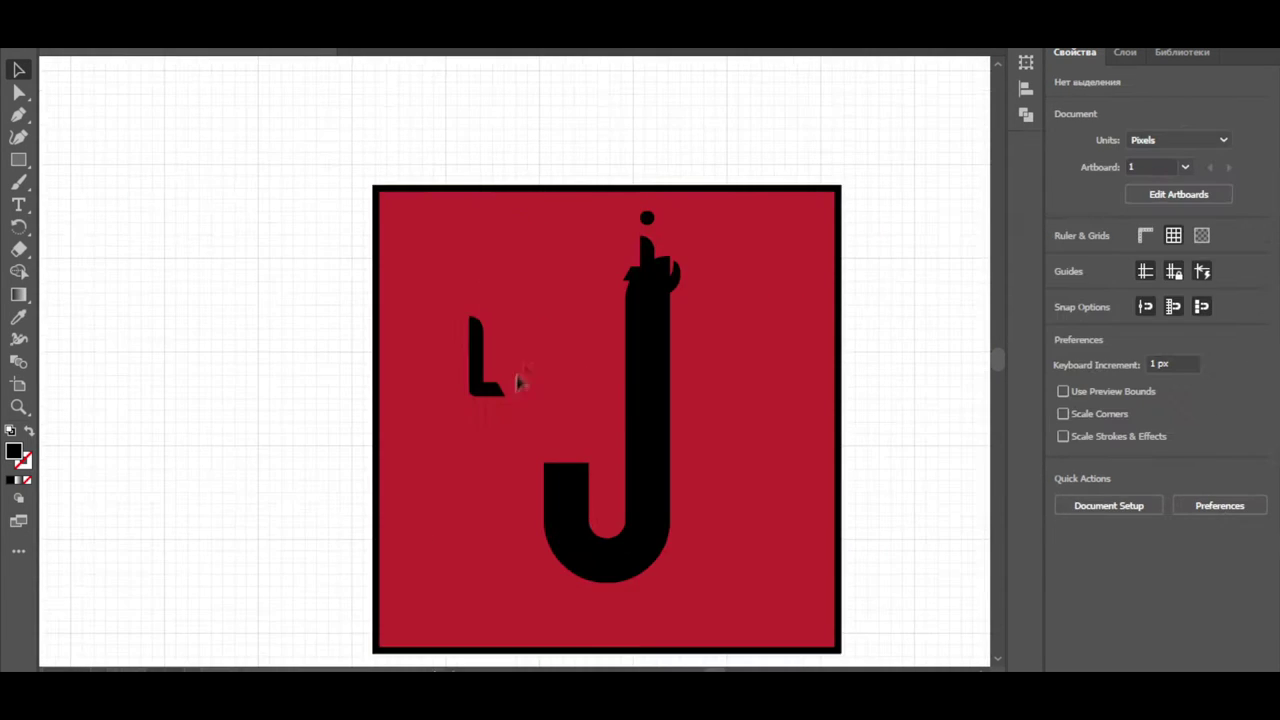
left_click_drag(497, 314, 497, 243)
left_click_drag(510, 370, 575, 300)
left_click(975, 450)
scroll(975, 450, "down", 3)
scroll(975, 450, "up", 4)
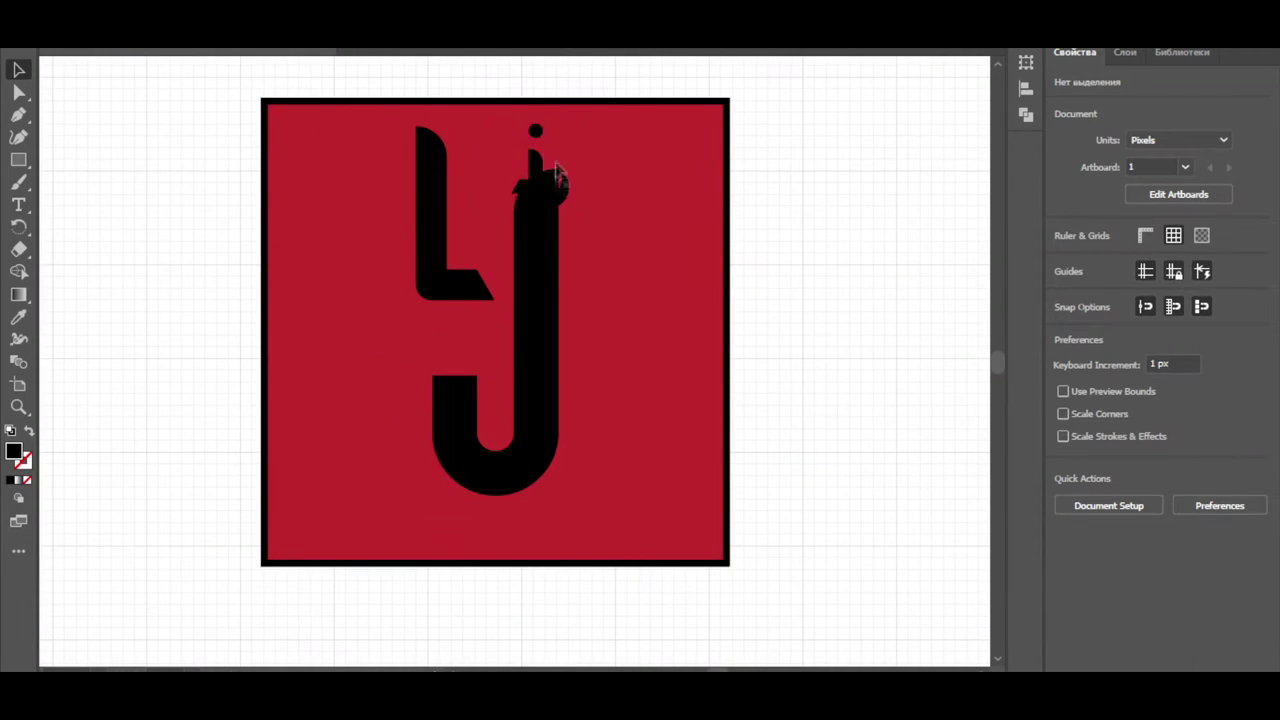
Step: Delete the dot of the i
left_click(543, 177)
key("Delete")
left_click_drag(18, 160, 120, 183)
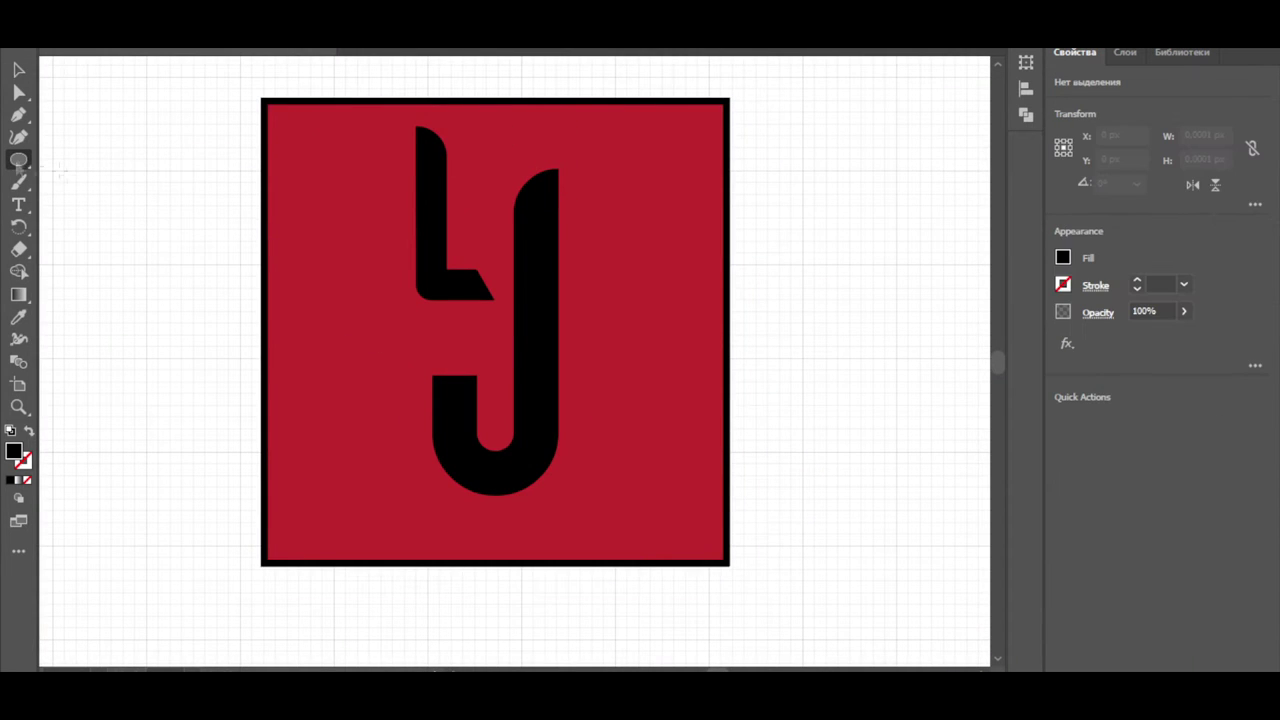
Step: Draw a small black rectangle as the new dot above the J
left_click_drag(545, 160, 546, 171)
scroll(550, 178, "up", 5)
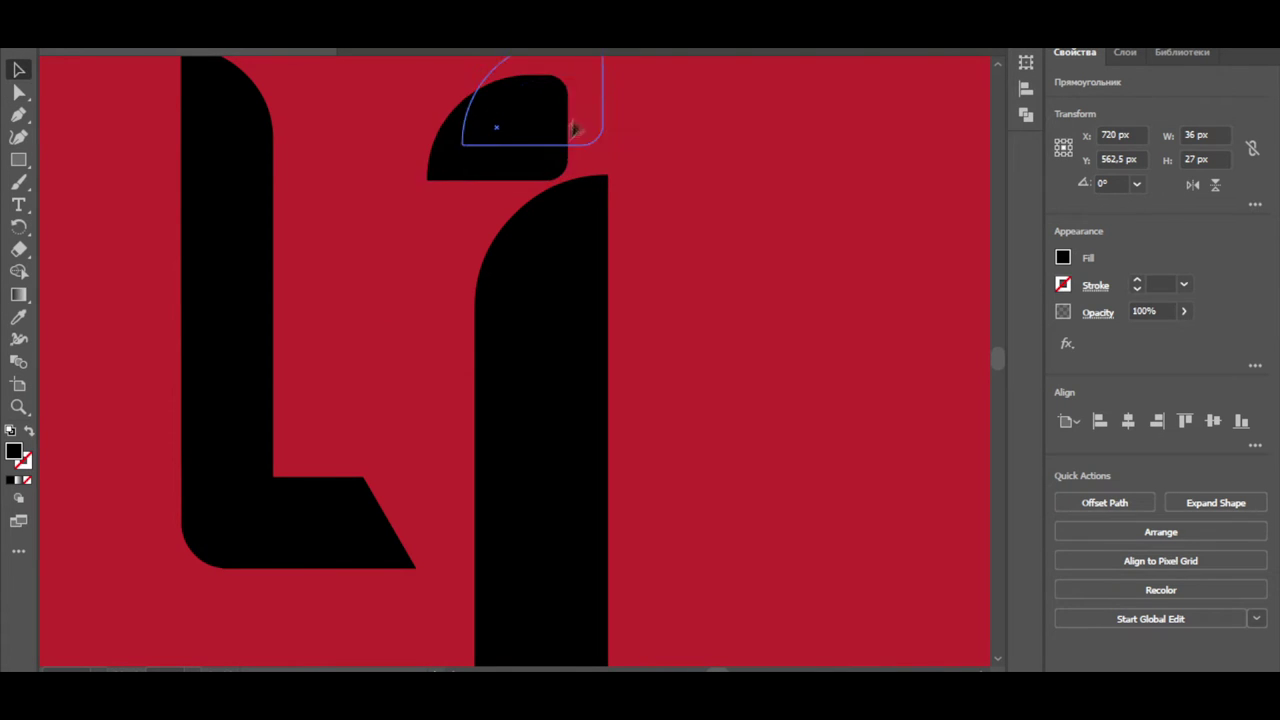
scroll(957, 323, "down", 5)
scroll(529, 163, "up", 4)
scroll(566, 177, "up", 2)
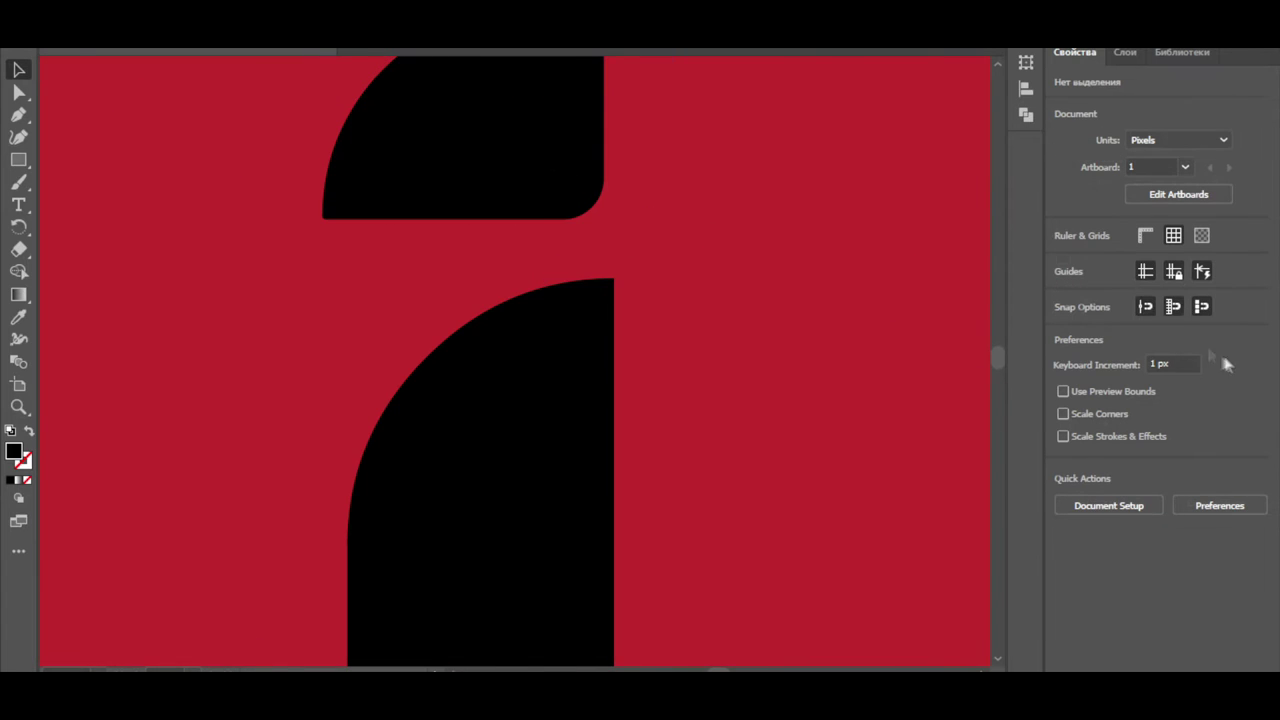
scroll(448, 150, "down", 3)
scroll(428, 349, "down", 3)
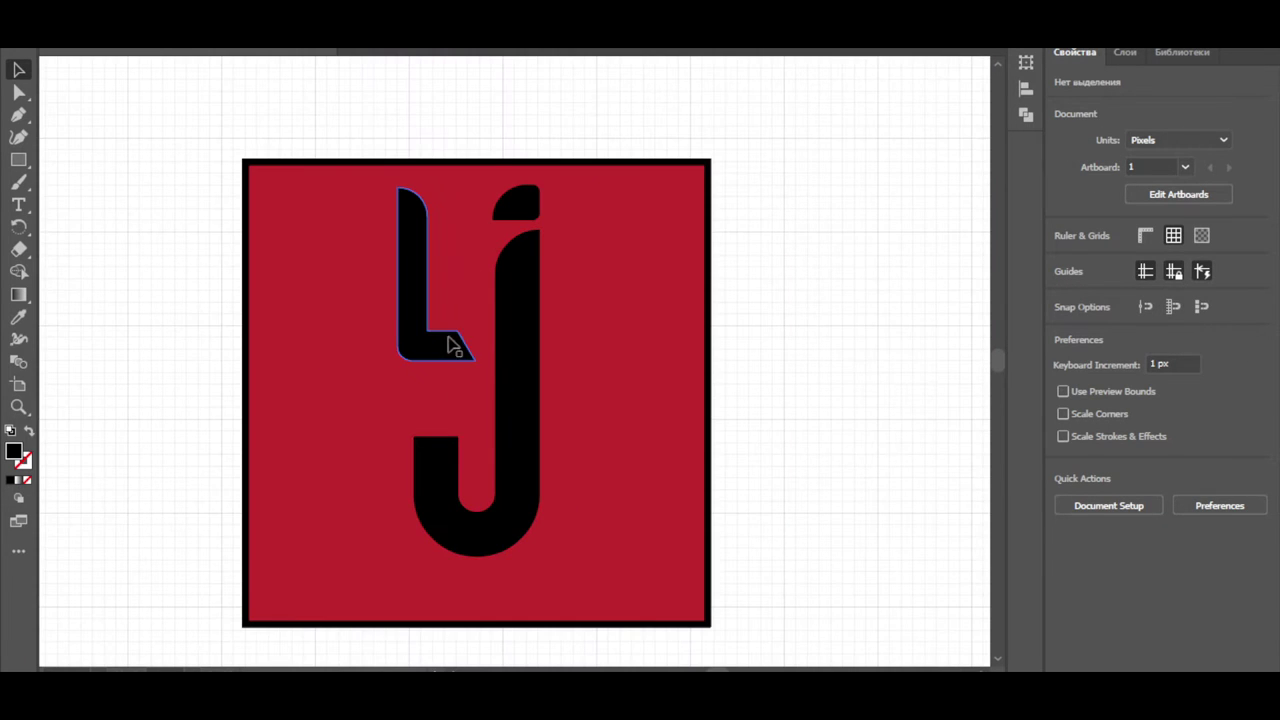
Step: Rotate the L 180° so it stands upright
left_click(420, 365)
left_click(655, 535)
left_click(425, 280)
left_click_drag(478, 372, 506, 365)
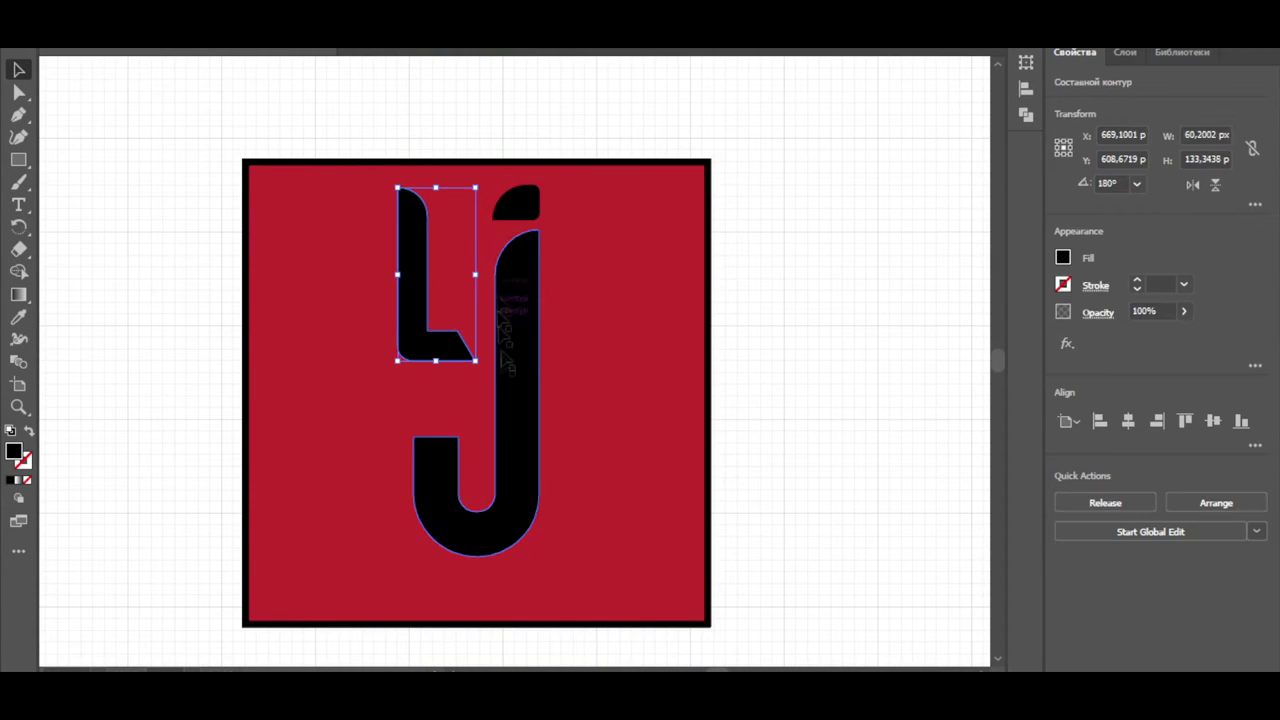
left_click(440, 288)
Step: Try the Eraser across the top of the L, then undo it
scroll(420, 290, "up", 3)
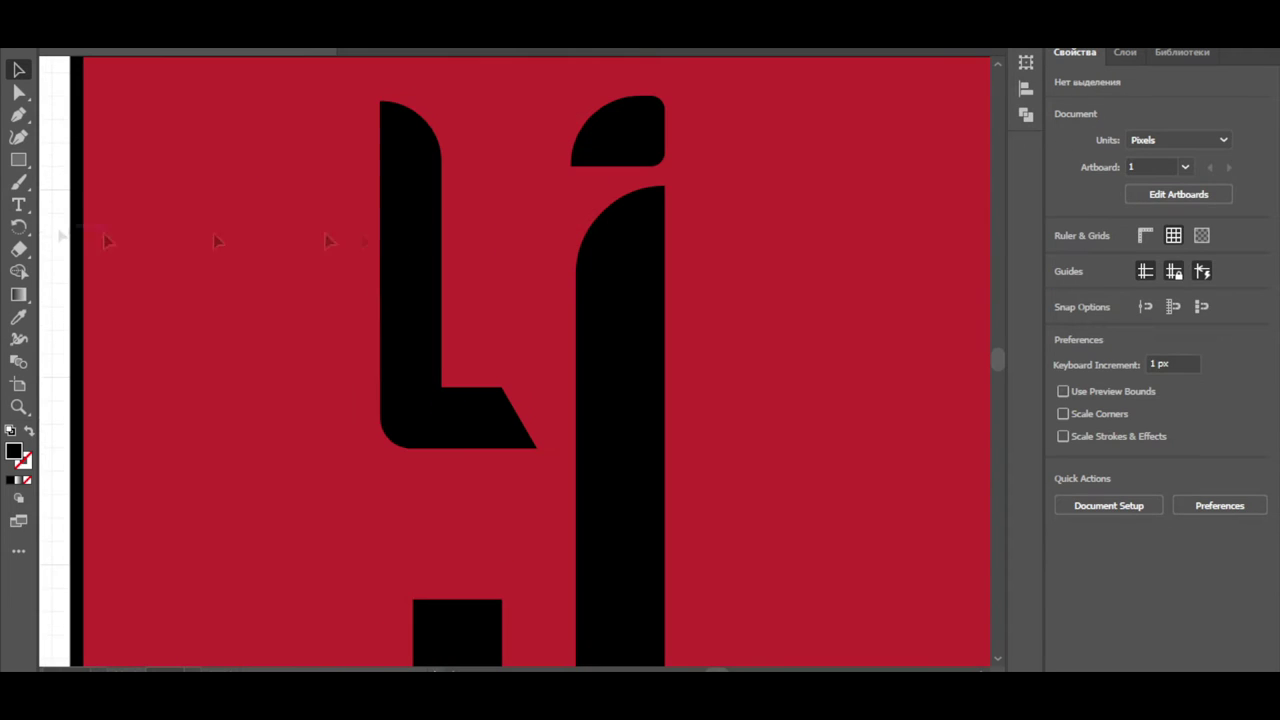
left_click(420, 290)
key("shift+e")
double_click(18, 249)
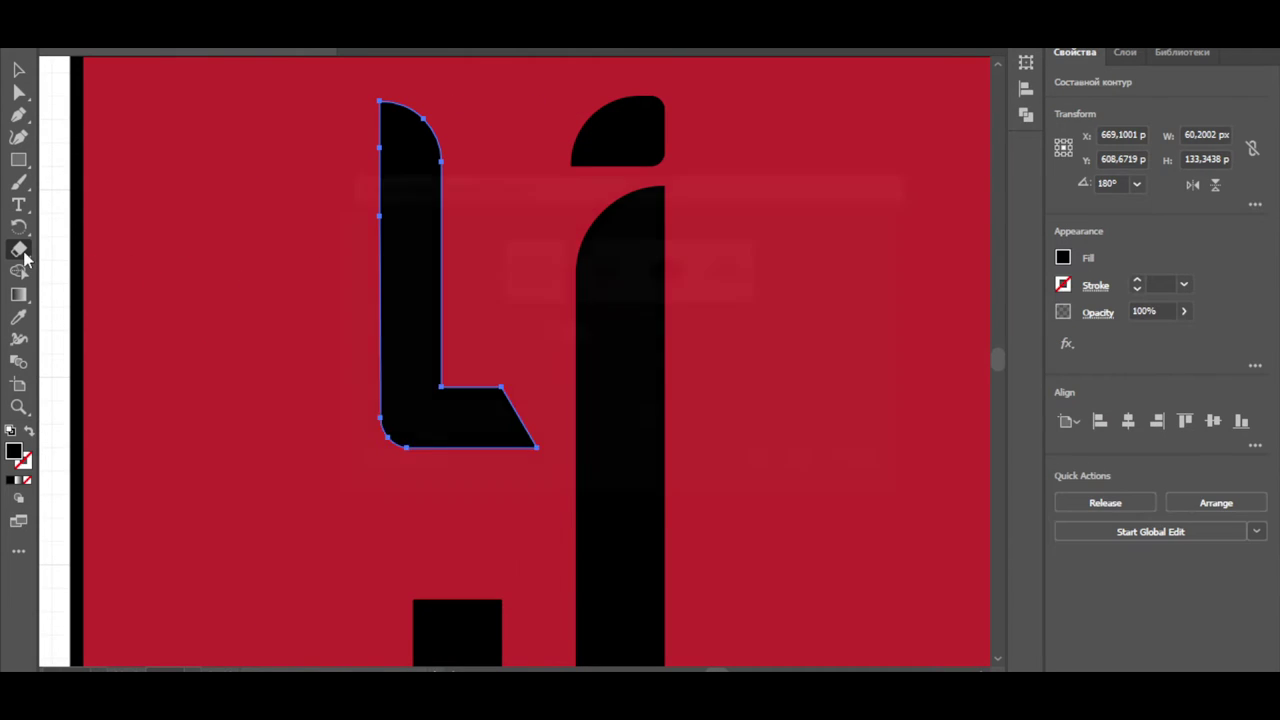
key("Return")
left_click_drag(340, 160, 470, 150)
key("ctrl+z")
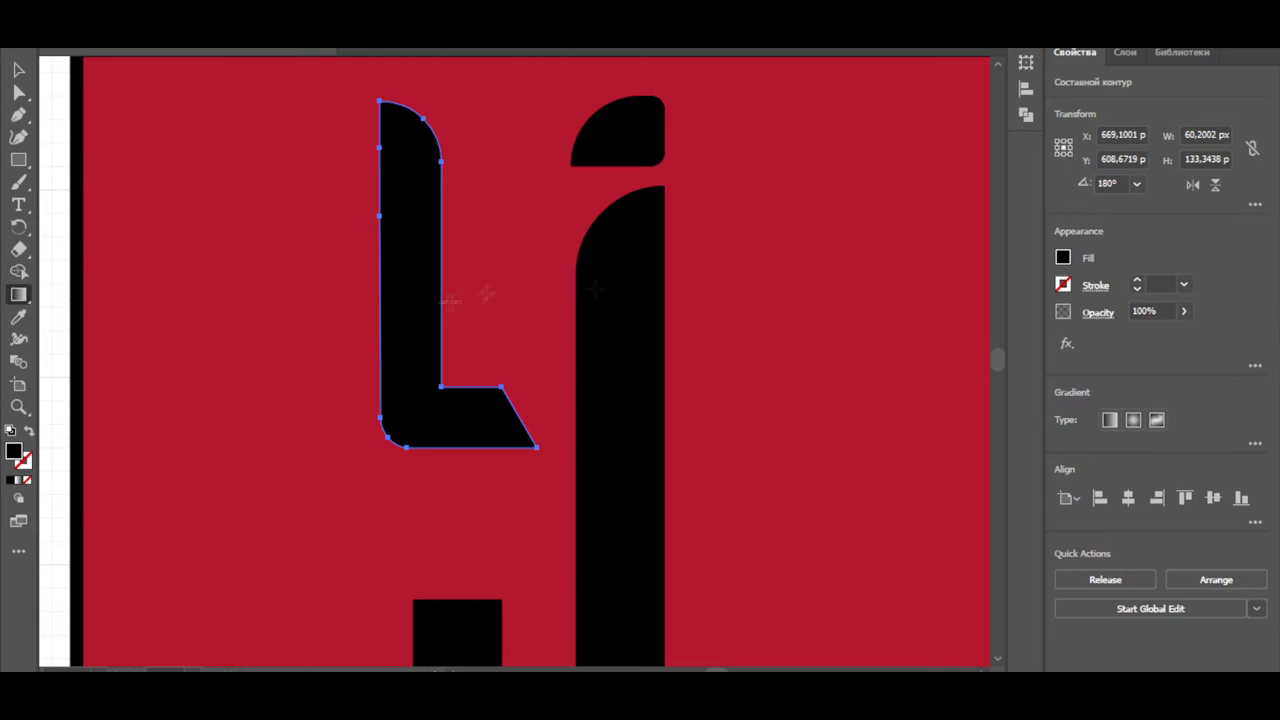
Step: Set the Eraser size to 30, cut the L into two pieces, and select both
double_click(18, 249)
type("30")
key("Return")
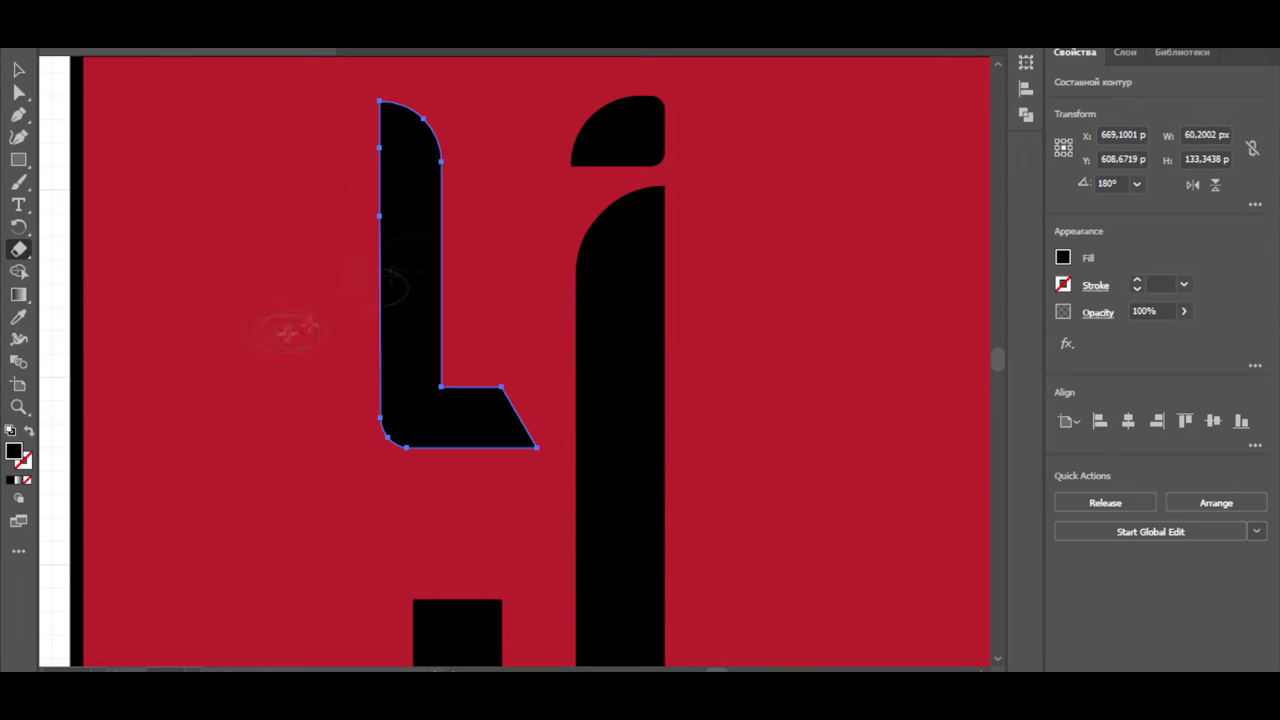
left_click_drag(286, 329, 600, 420)
key("ctrl+minus")
left_click(814, 241)
key("ctrl+plus")
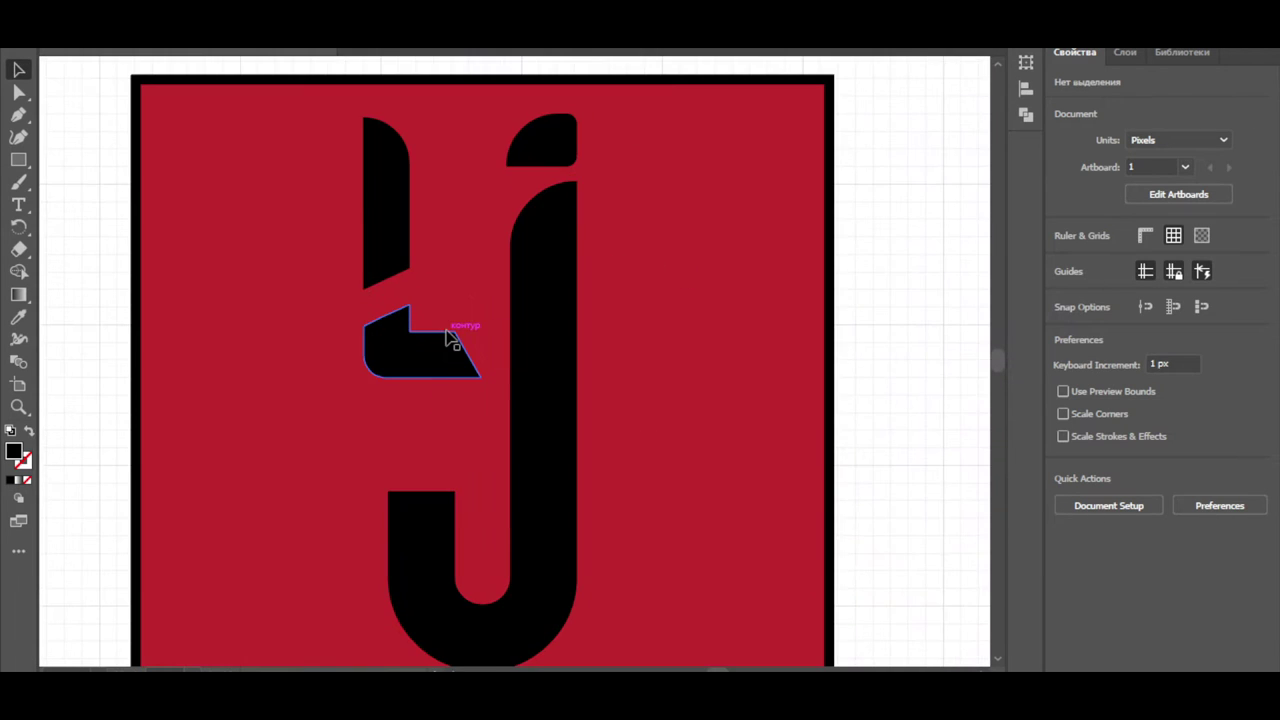
left_click(447, 338)
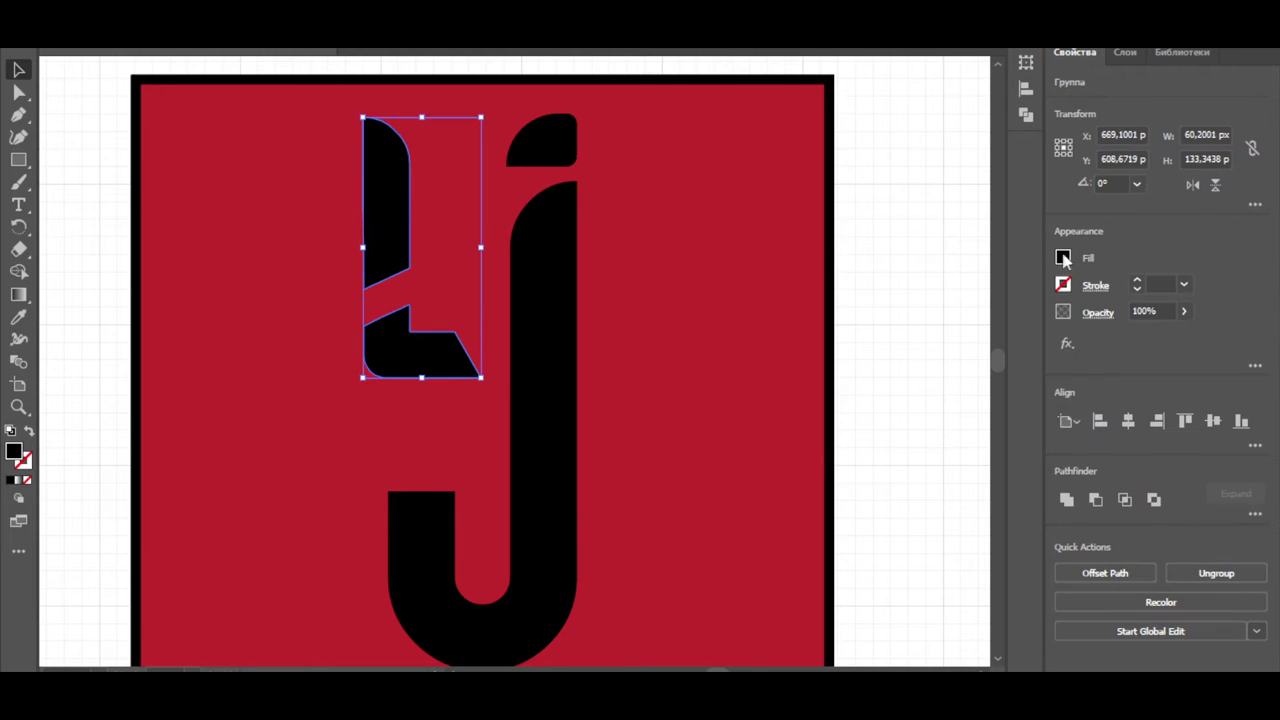
Step: Fill the L pieces orange from the Fill swatches
left_click(1063, 258)
left_click(1043, 323)
left_click(737, 371)
left_click(545, 400)
left_click(1063, 258)
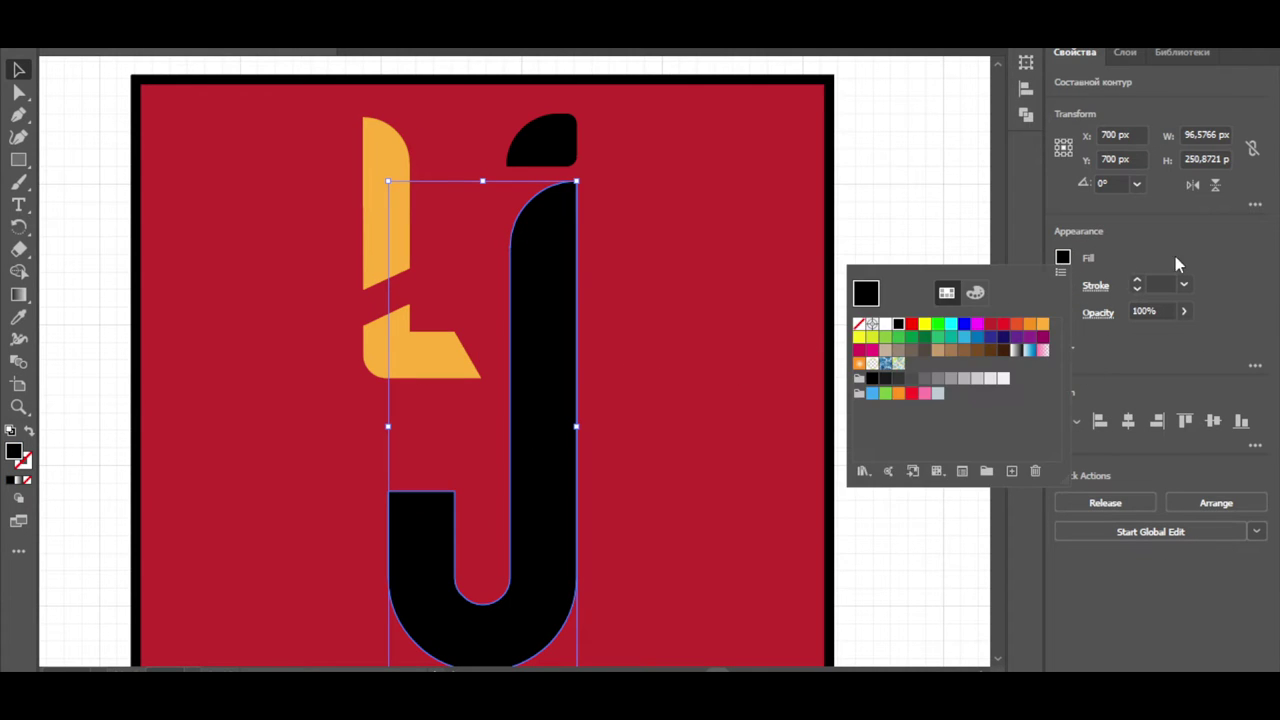
left_click(1124, 256)
Step: Enter colour values 50, 50, 100 and 10 in the Color Picker and confirm
double_click(15, 452)
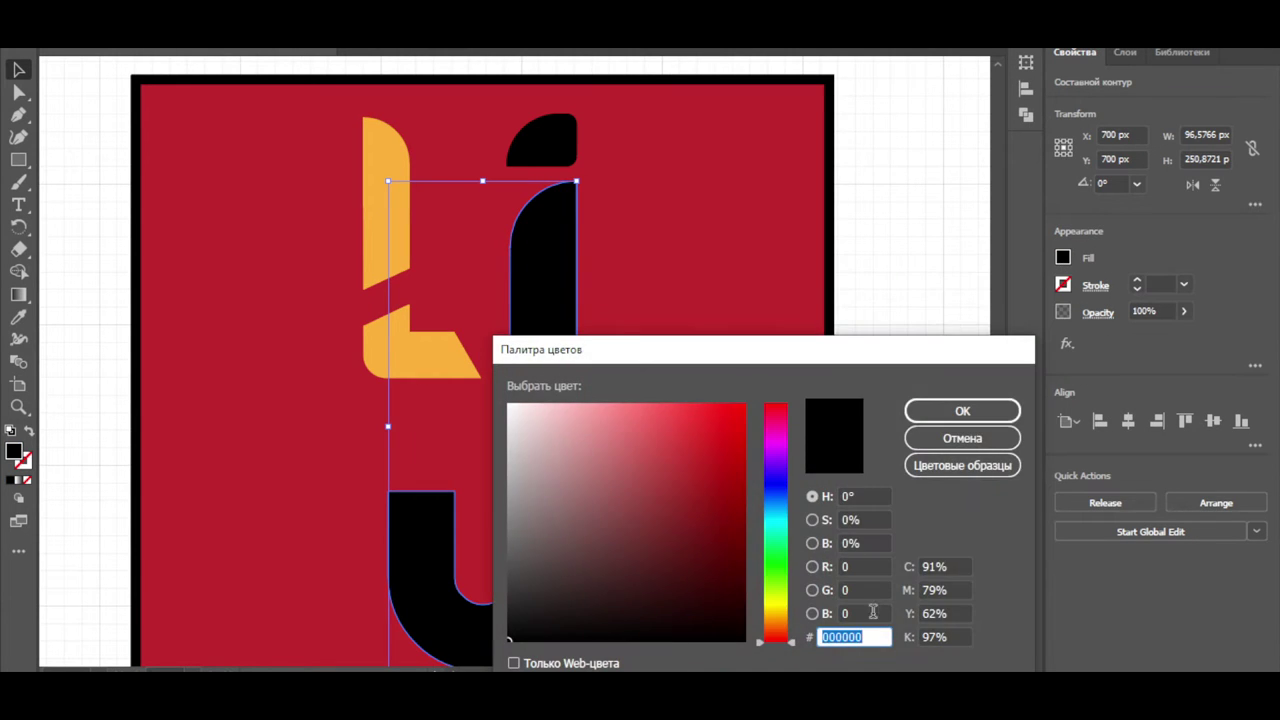
type("50")
key("shift+Tab")
type("50")
key("shift+Tab")
type("50")
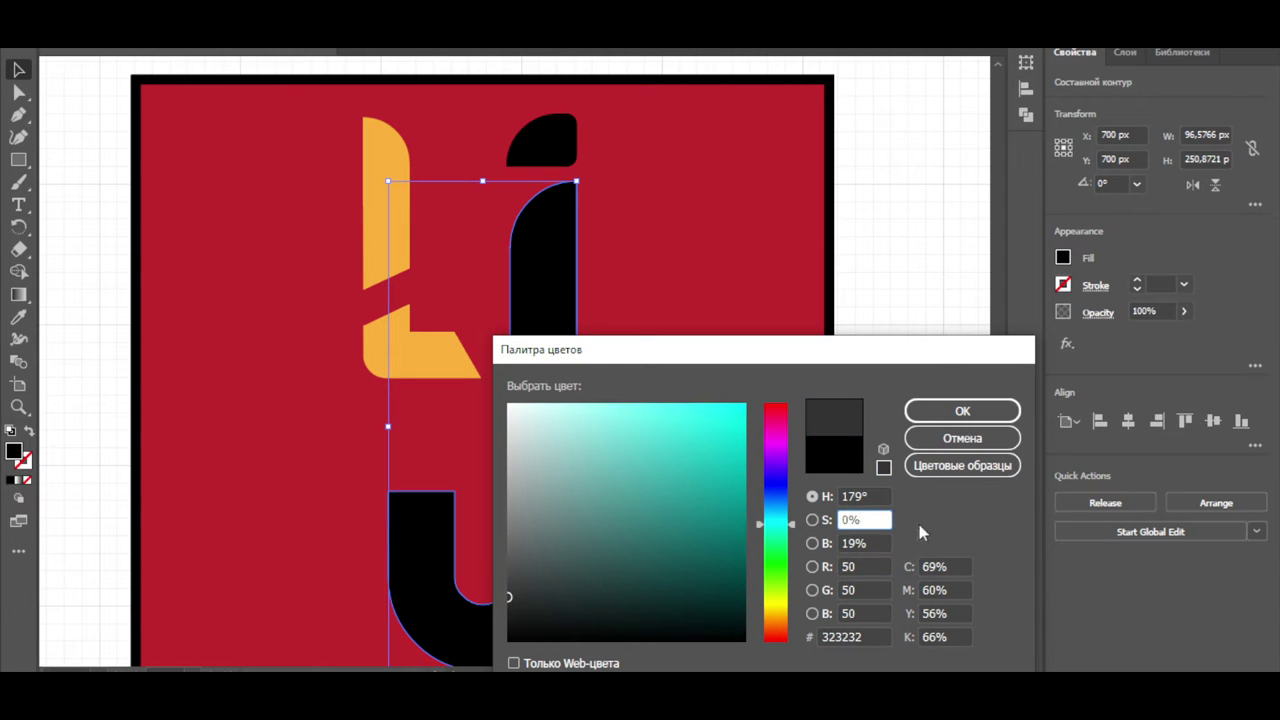
key("Tab")
type("100")
key("Tab")
type("10")
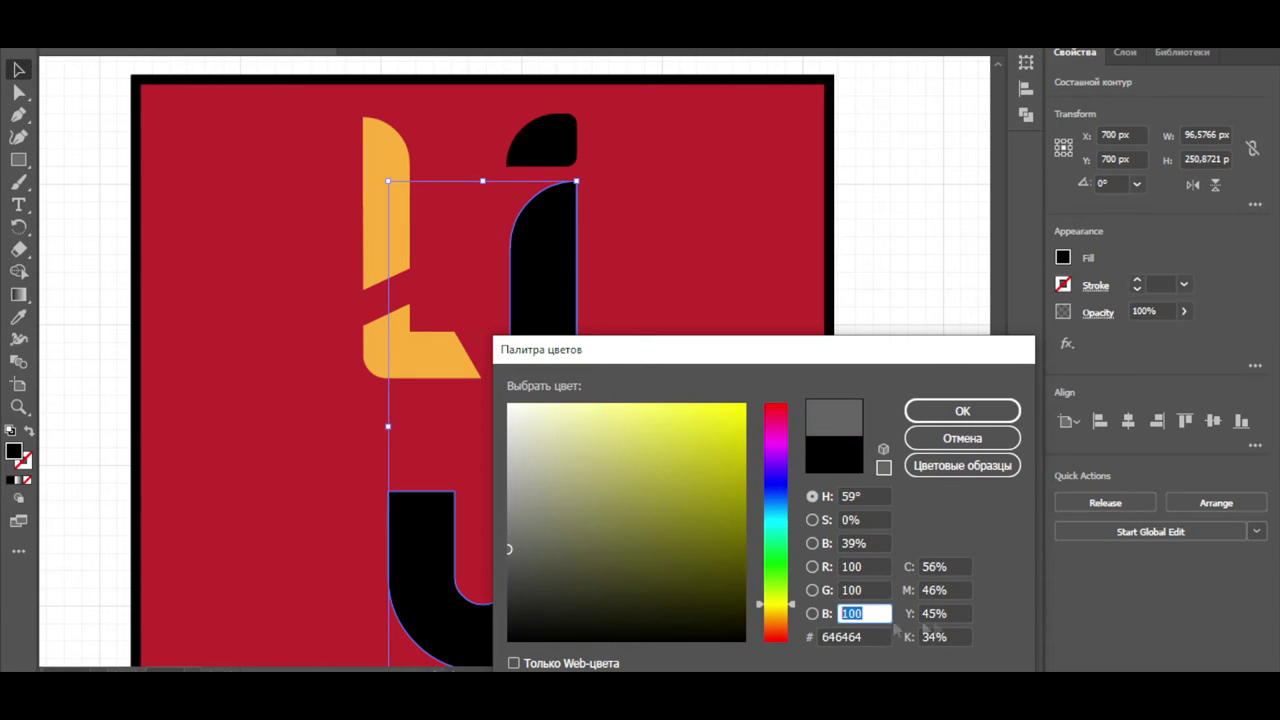
left_click(962, 411)
Step: Fill the dot above the J and the J stem with a dark grey swatch
left_click(757, 351)
left_click(567, 364)
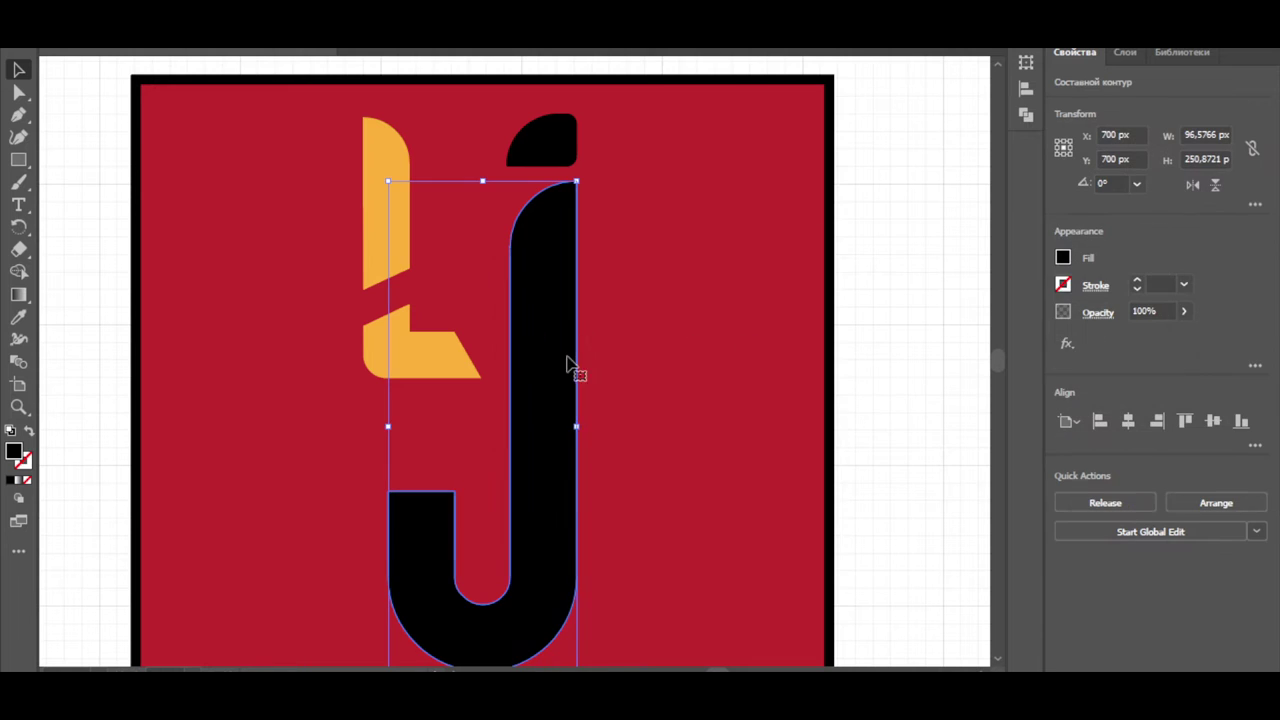
left_click(1063, 258)
left_click(541, 140)
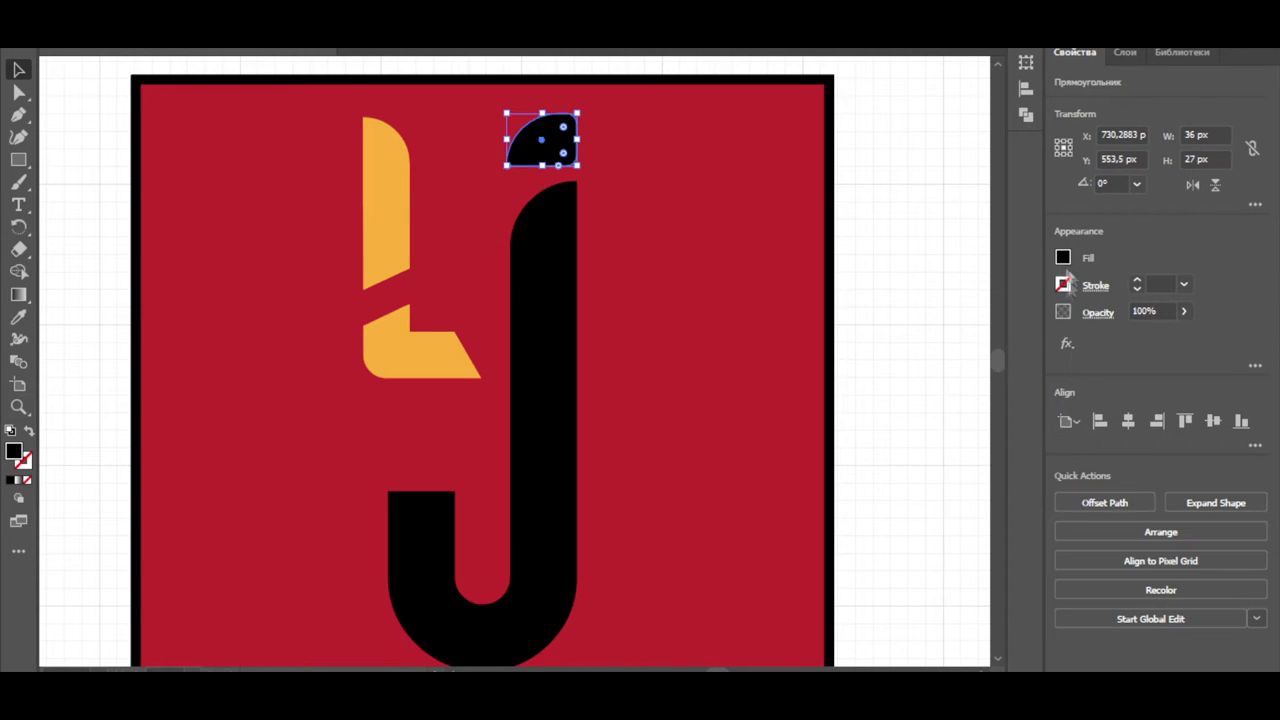
left_click(1063, 258)
left_click(886, 378)
left_click(552, 337)
left_click(1063, 258)
left_click(886, 378)
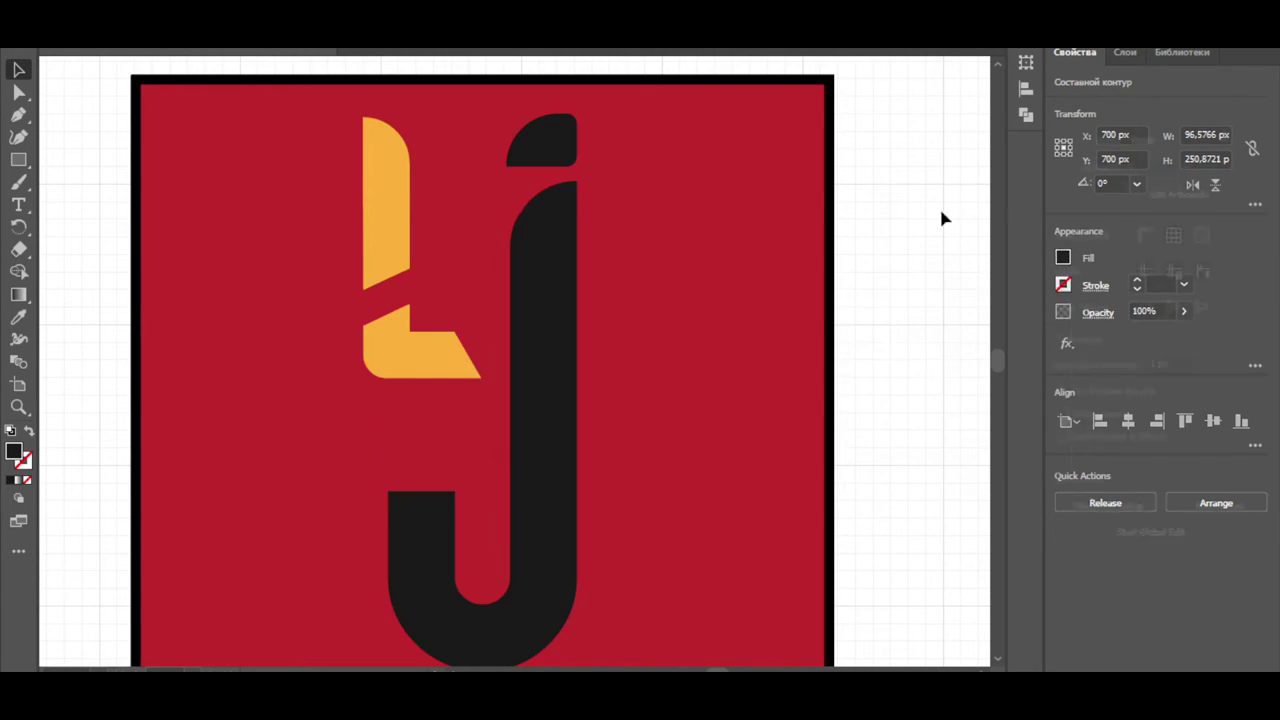
left_click(940, 214)
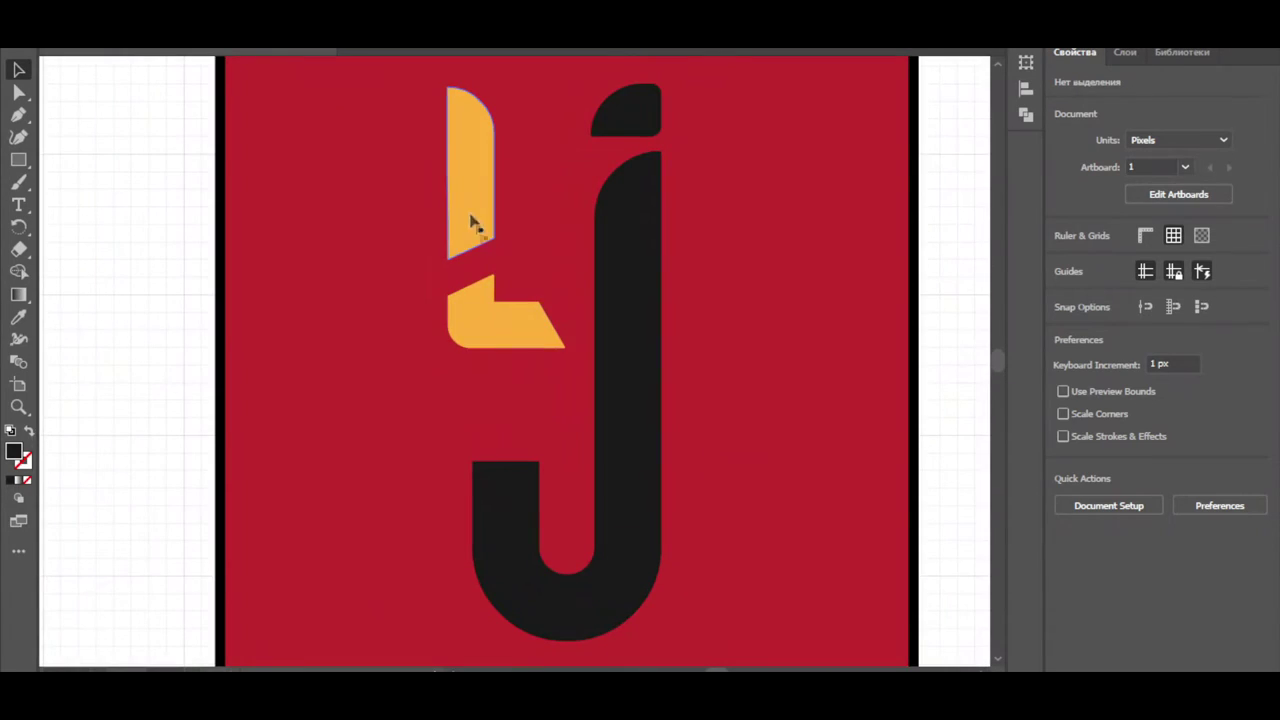
Step: Duplicate the yellow L, colour the copy red, and set it to 50% opacity
left_click(474, 222)
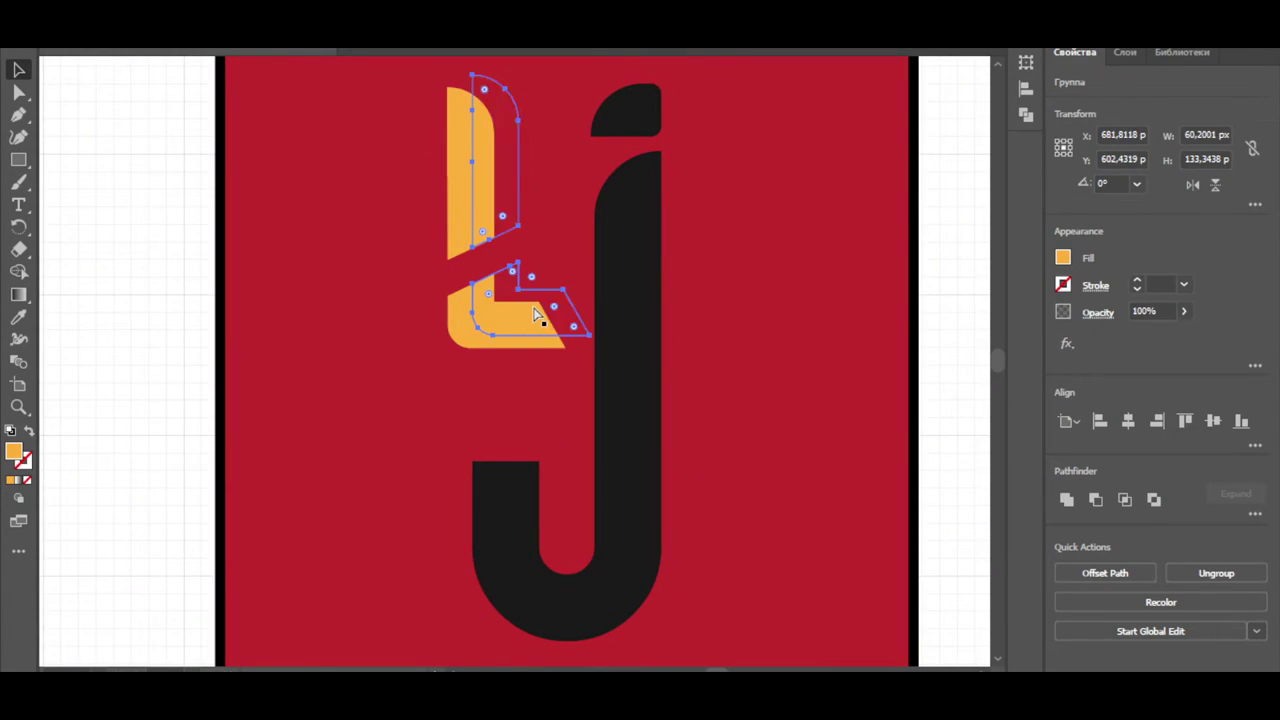
left_click_drag(512, 313, 513, 313)
left_click(1063, 258)
left_click(1003, 325)
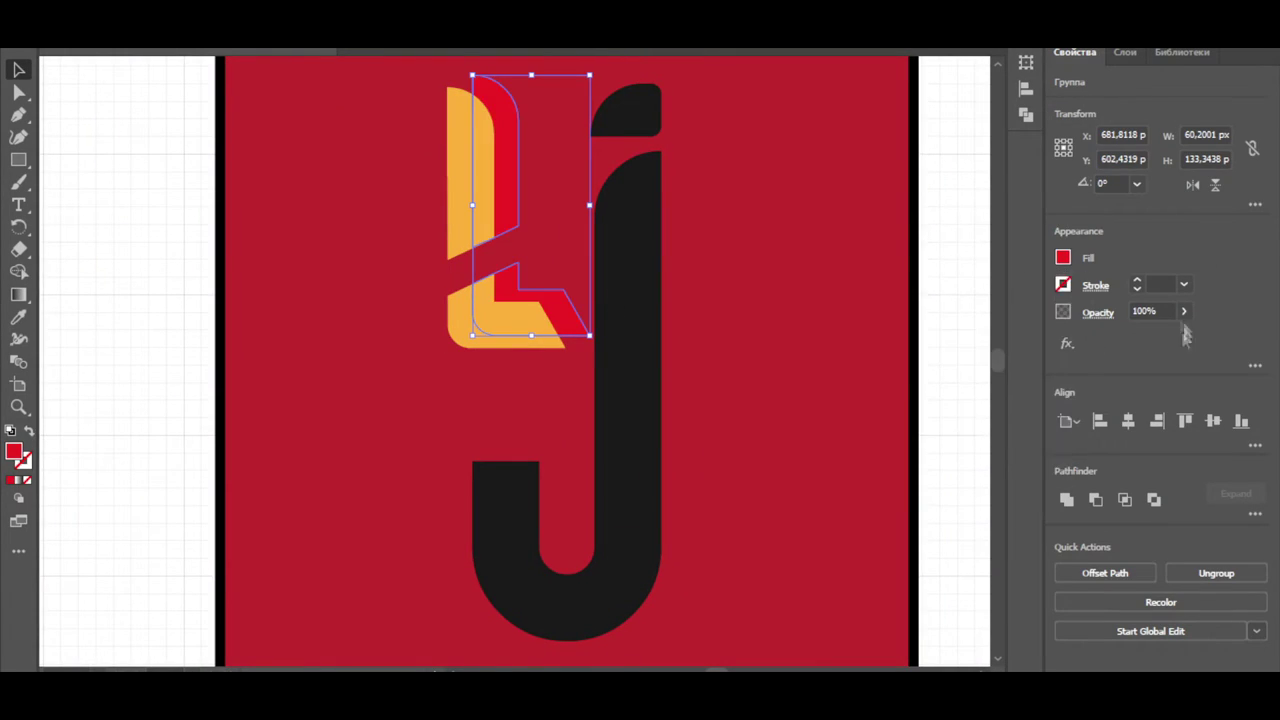
left_click(746, 480)
scroll(955, 465, "down", 5)
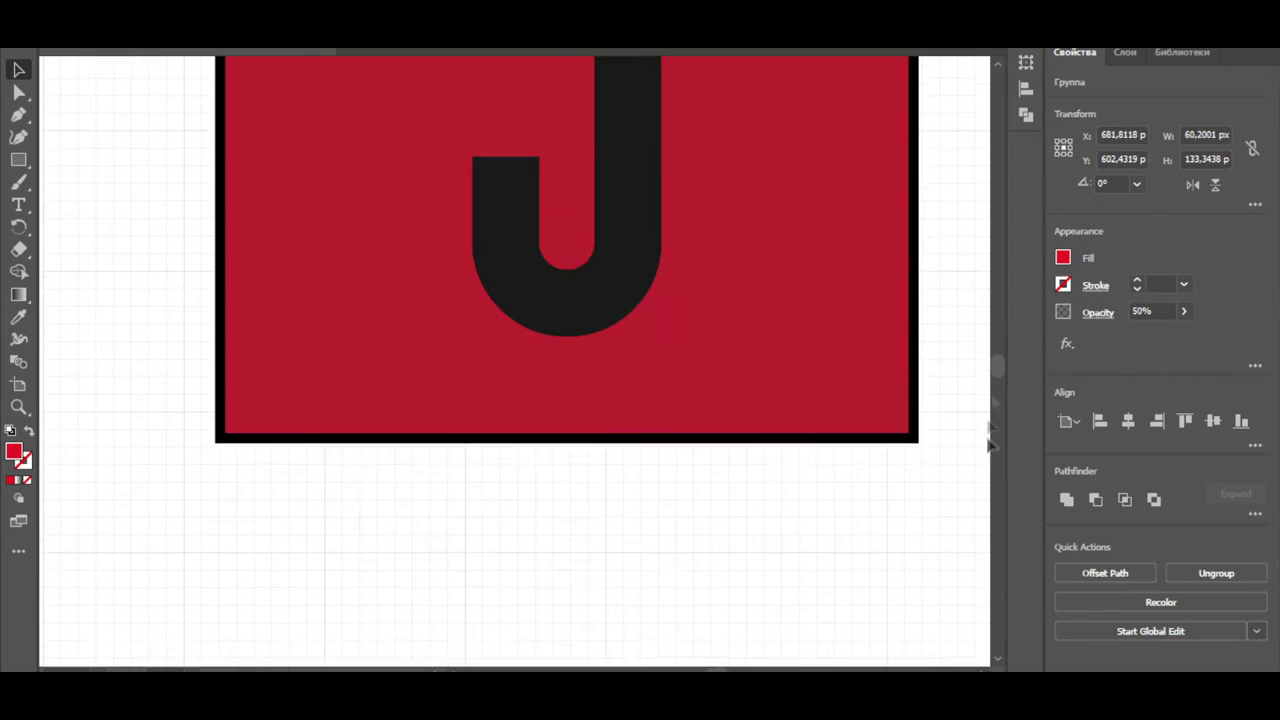
scroll(955, 465, "up", 5)
Step: Duplicate the J and its dot slightly to the right and select the copies
left_click(640, 250)
left_click(630, 120, "shift")
left_click_drag(643, 409, 676, 420)
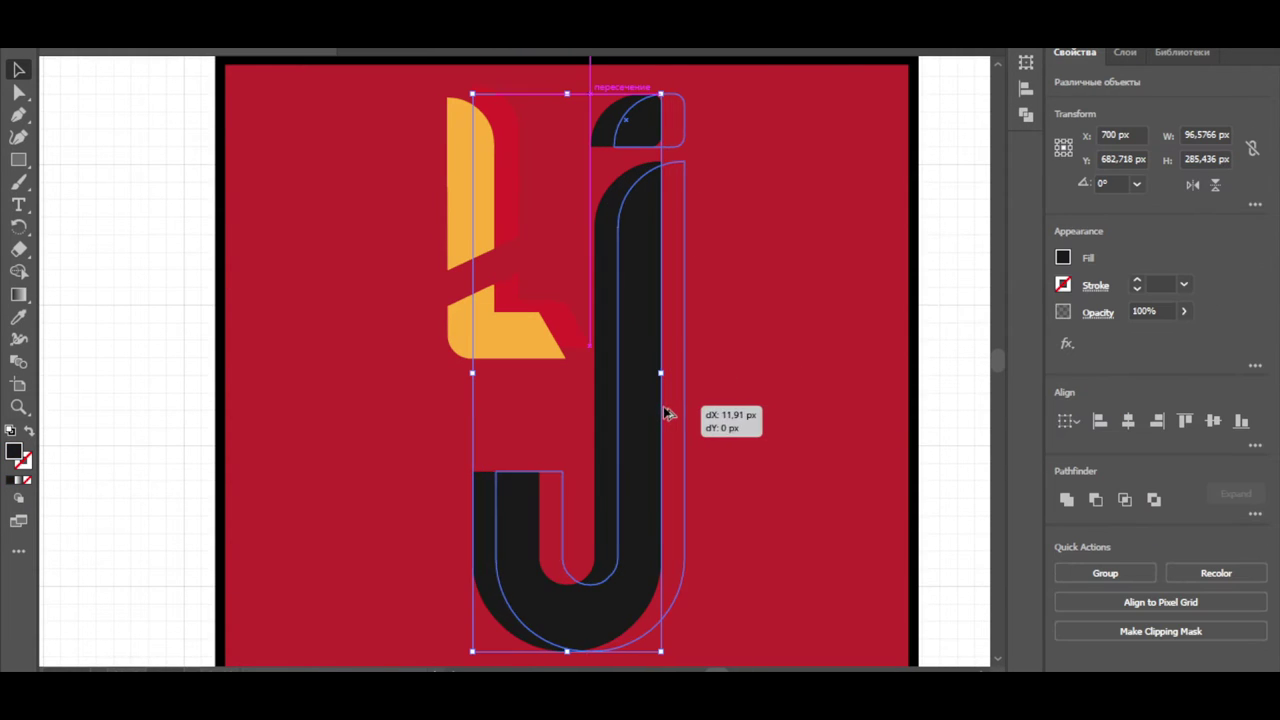
left_click(674, 343)
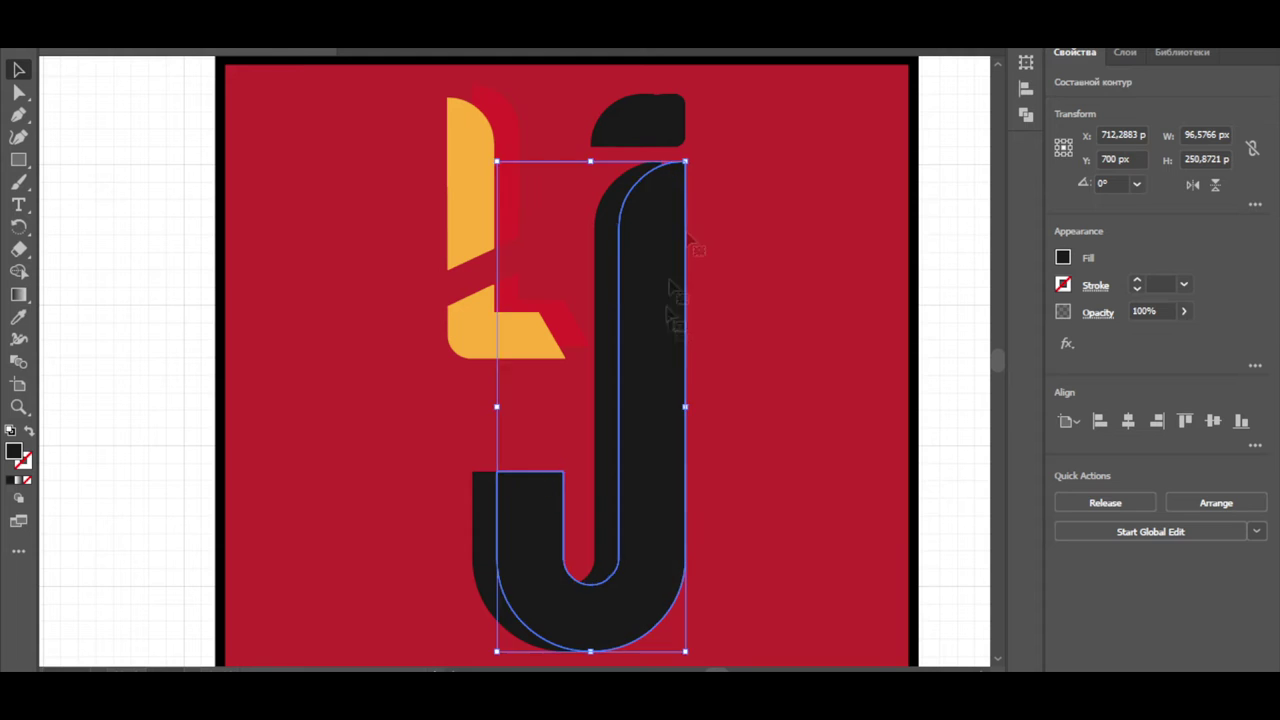
left_click(686, 120)
left_click(680, 130)
left_click(676, 300, "shift")
Step: Fill the J and dot copies red at 50% opacity
left_click(1063, 257)
left_click(900, 300)
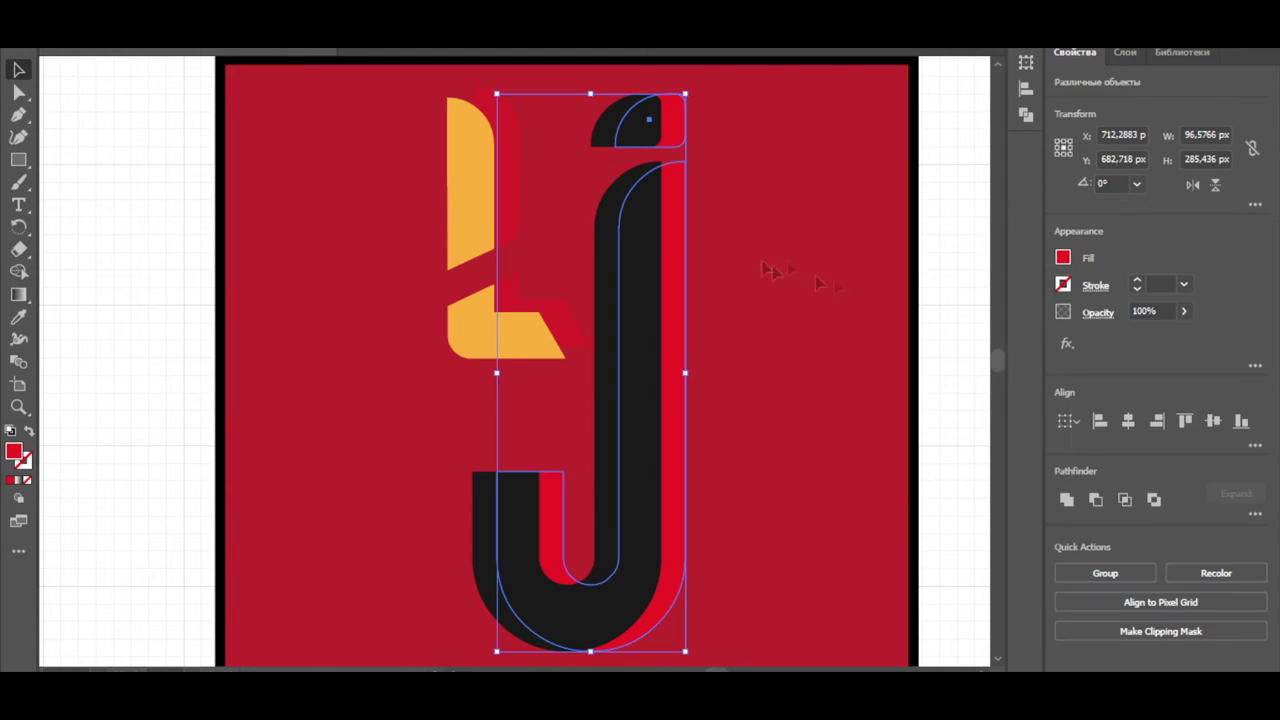
type("50")
key("Return")
left_click(969, 366)
scroll(969, 380, "down", 5)
scroll(965, 400, "up", 3)
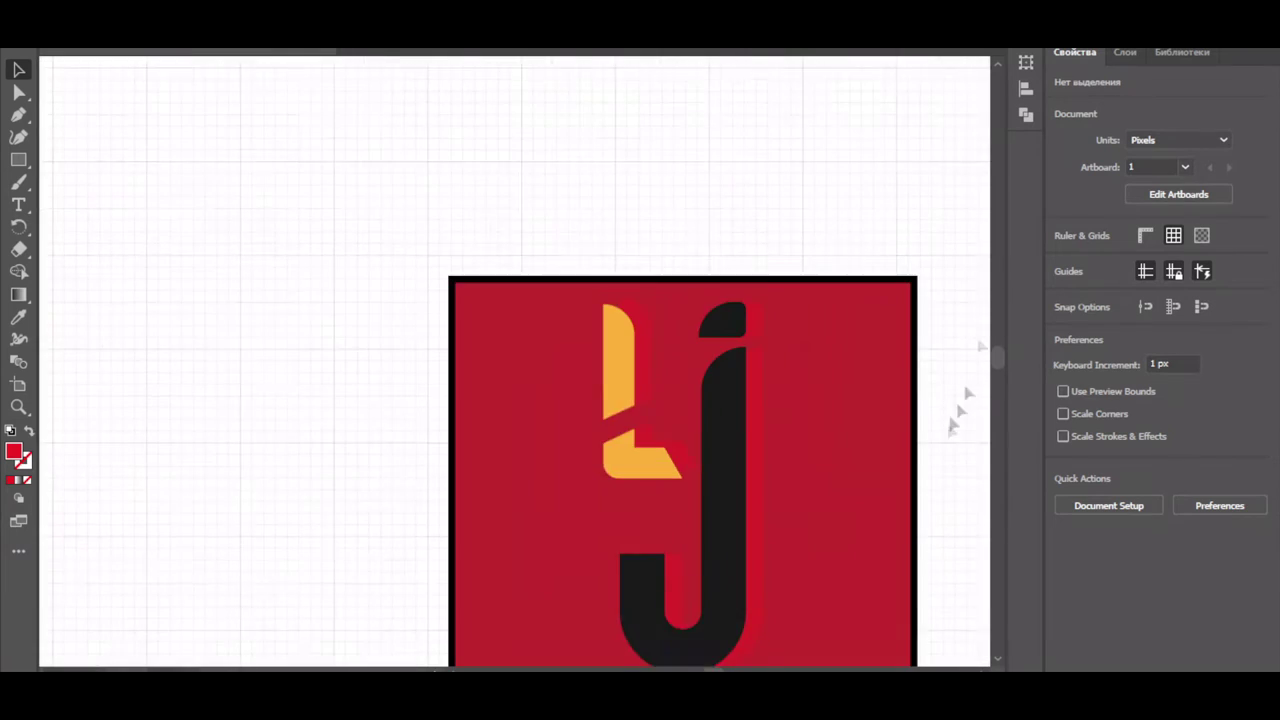
scroll(965, 400, "up", 3)
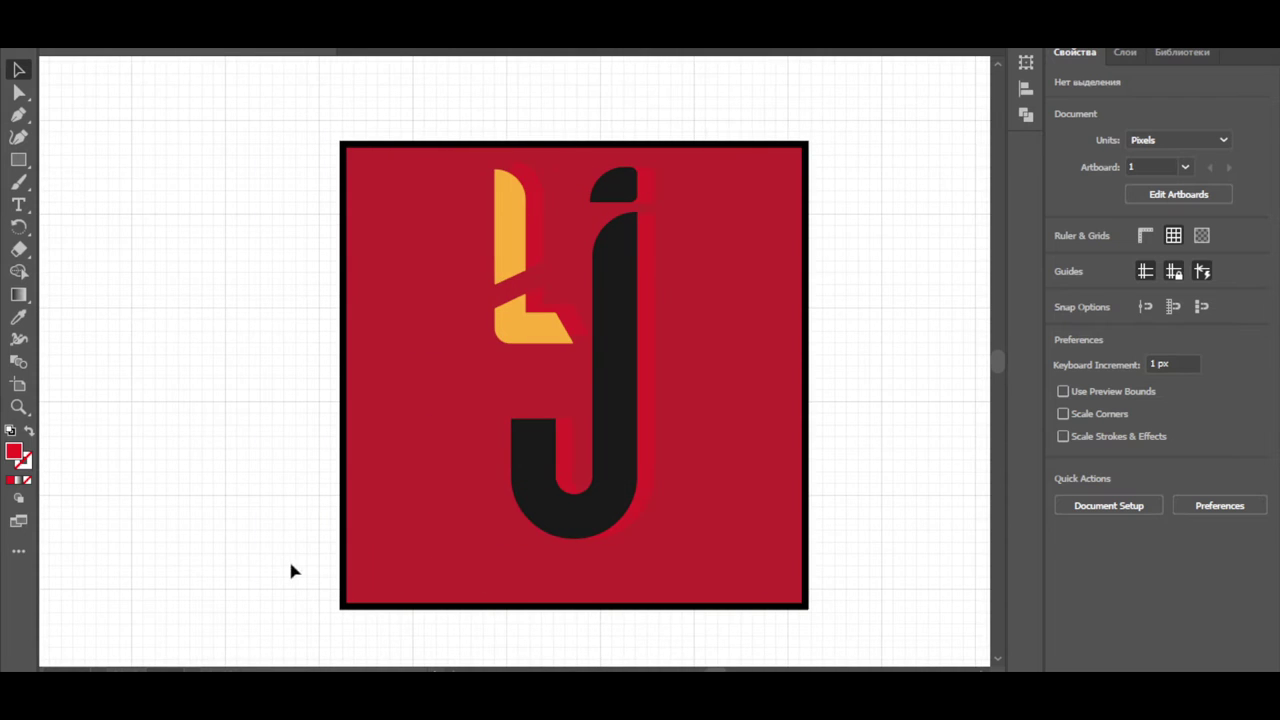
Step: Draw a text area across the bottom of the red square and type JLIVN
key("t")
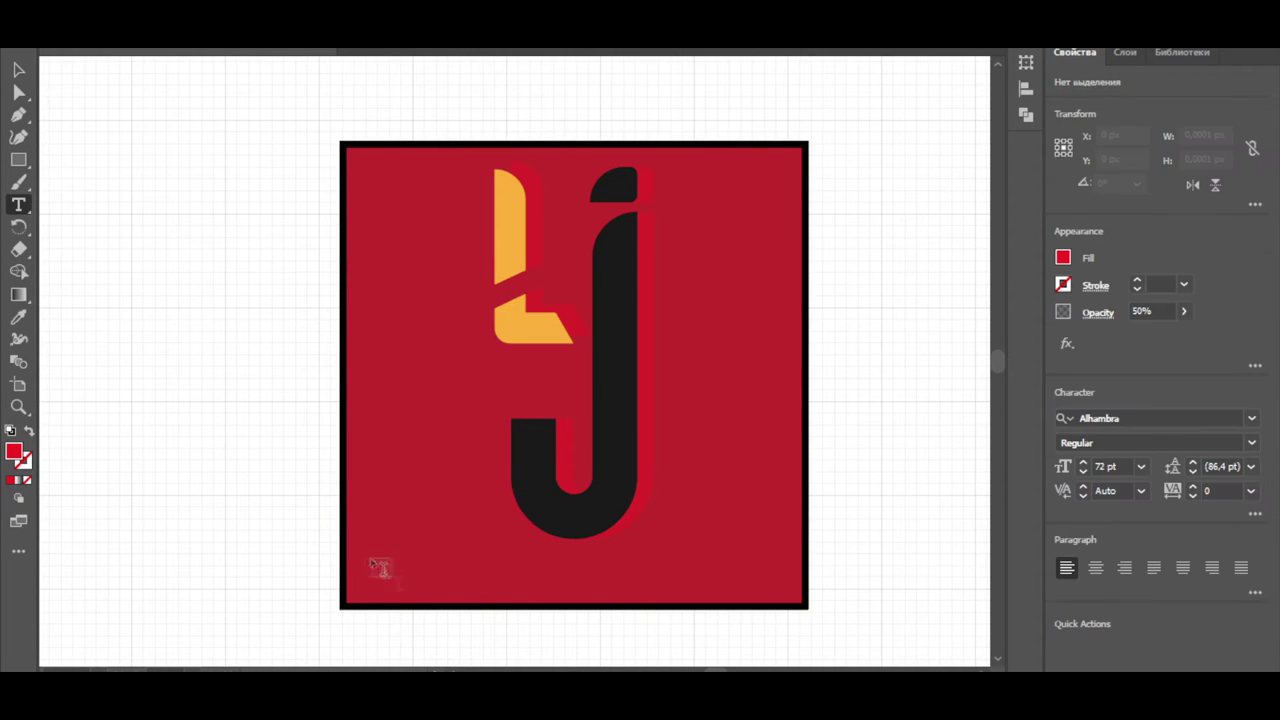
left_click_drag(350, 607, 818, 609)
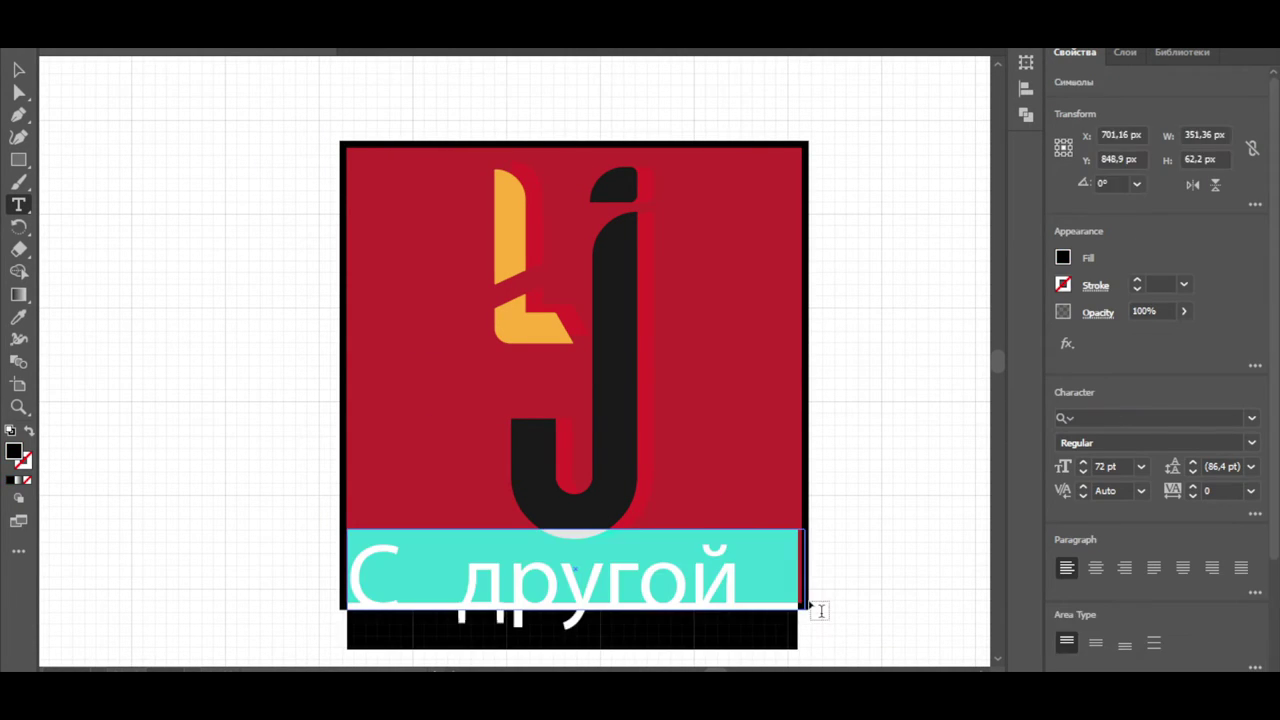
key("BackSpace")
type("JLIVN")
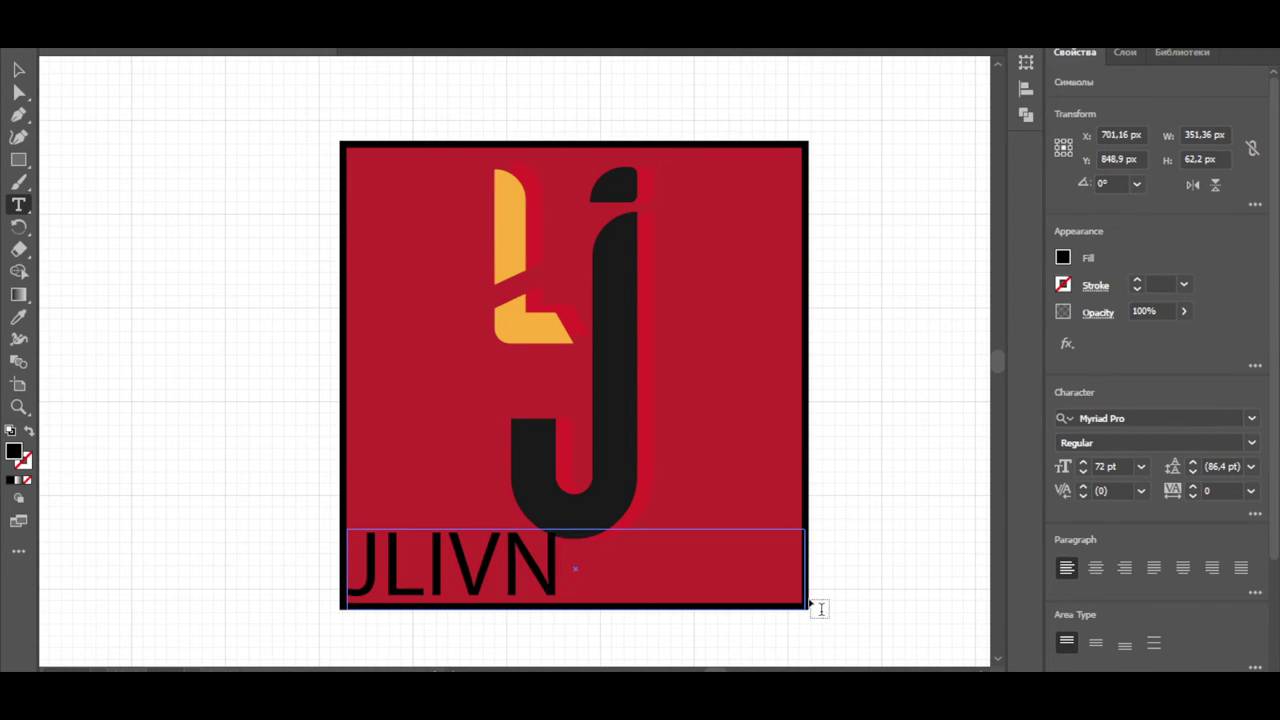
Step: Set the JLIVN text's font to Berlin Sans FB Demi Bold
left_click_drag(502, 570, 350, 570)
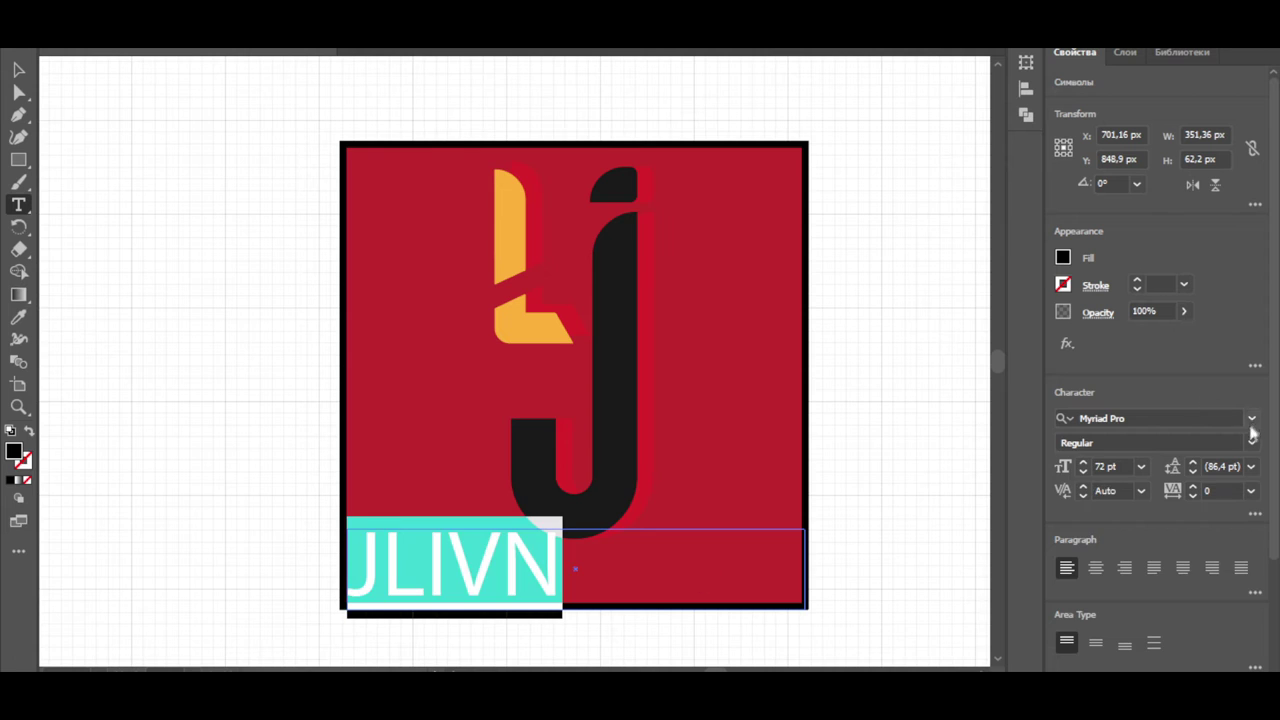
left_click(1251, 418)
scroll(1175, 580, "down", 5)
scroll(1150, 588, "down", 3)
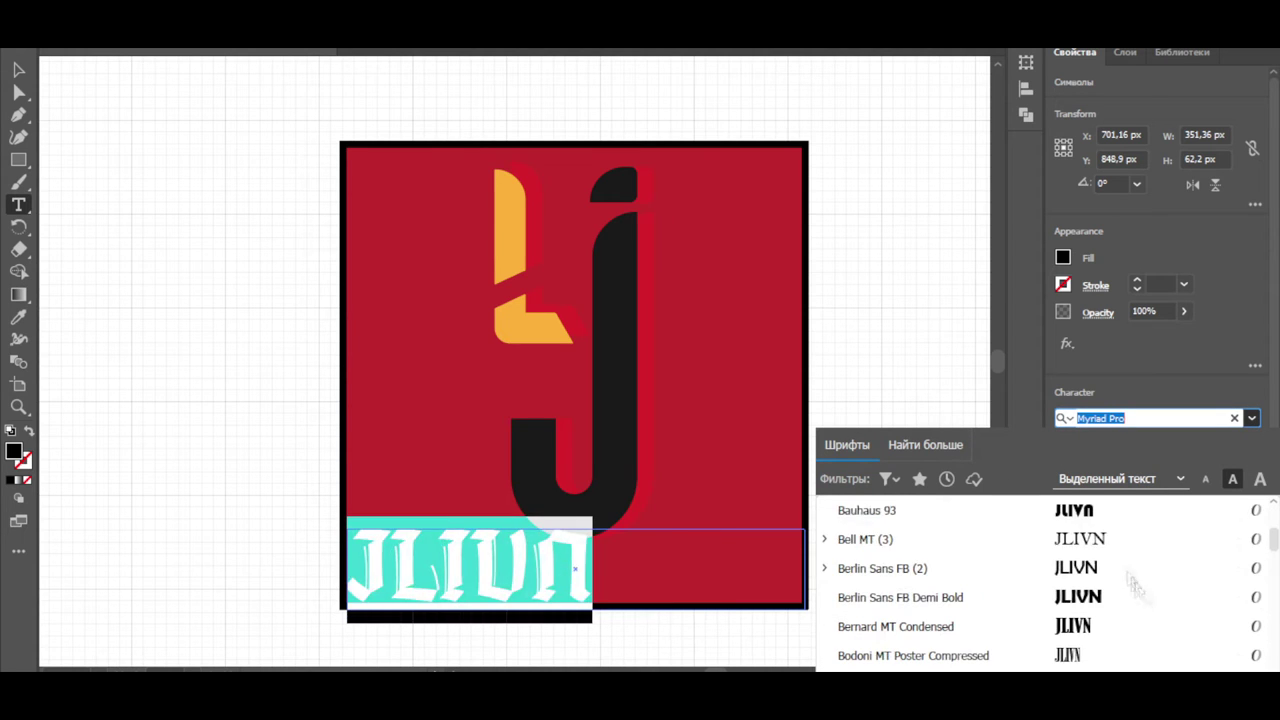
scroll(1111, 596, "down", 1)
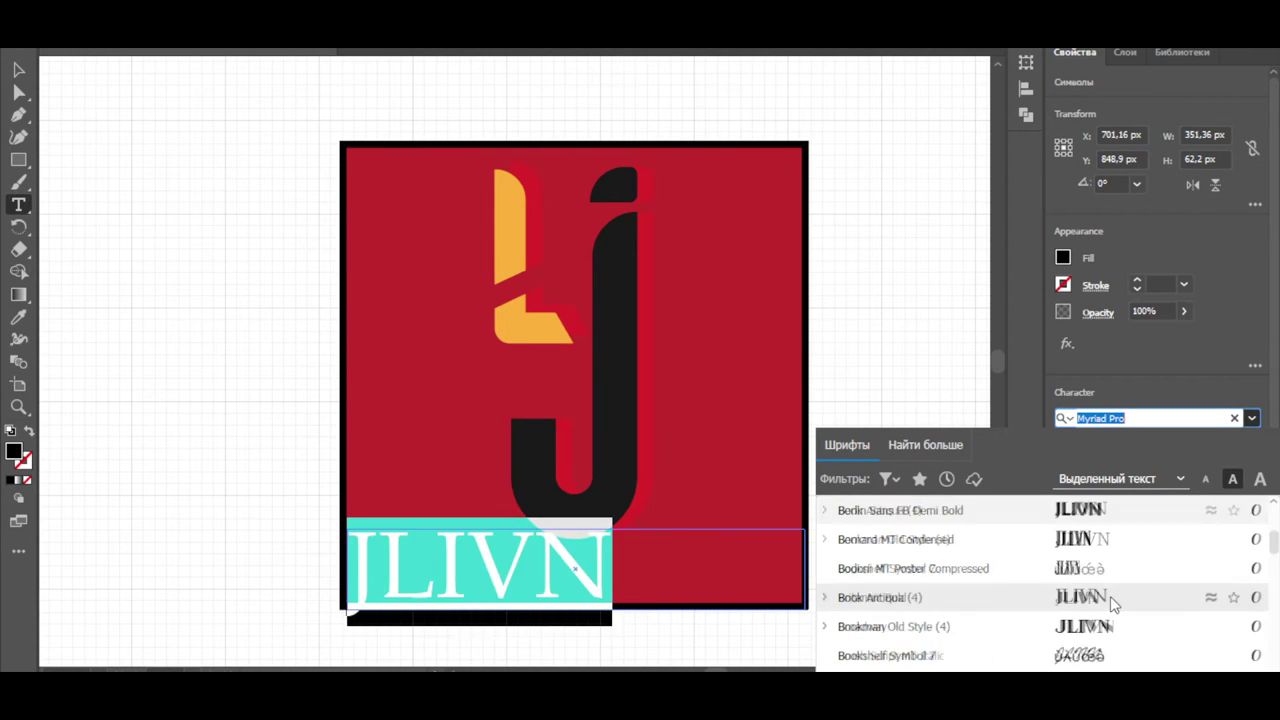
scroll(1111, 596, "down", 2)
scroll(1140, 597, "down", 1)
scroll(1158, 600, "up", 3)
scroll(1155, 602, "down", 10)
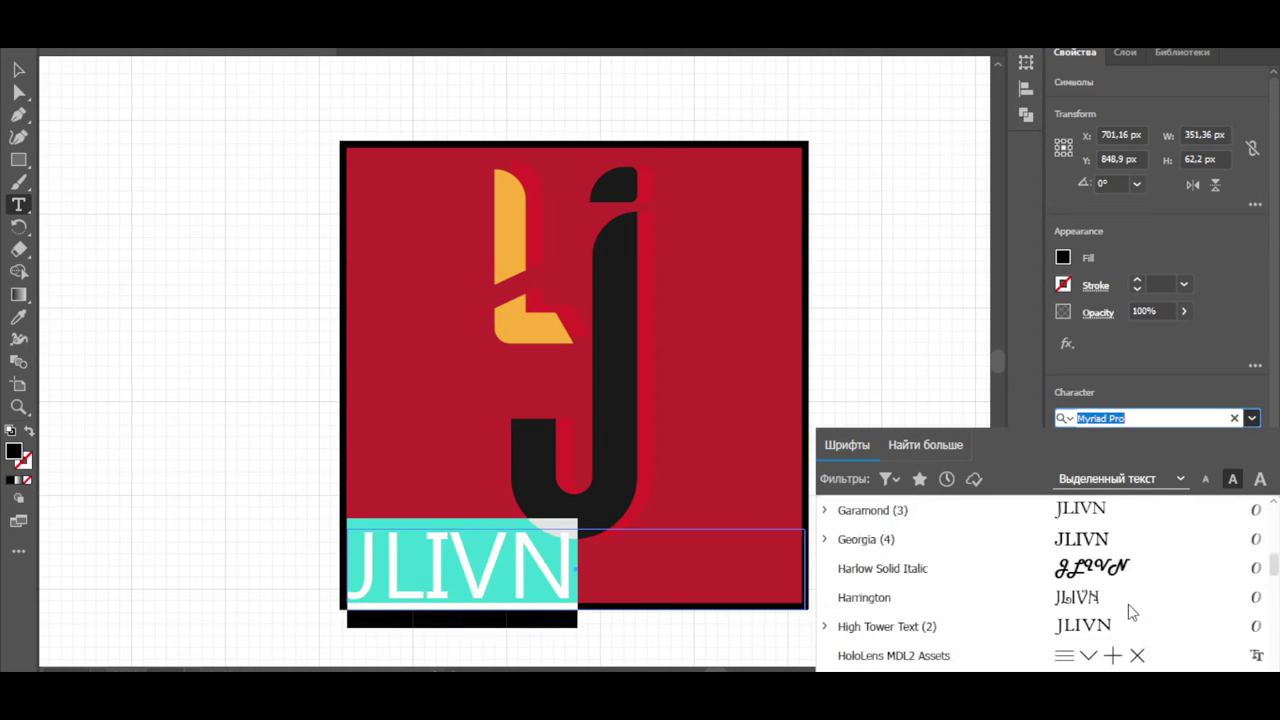
scroll(1150, 605, "down", 8)
scroll(1148, 610, "down", 6)
scroll(1148, 610, "down", 10)
scroll(1200, 608, "down", 10)
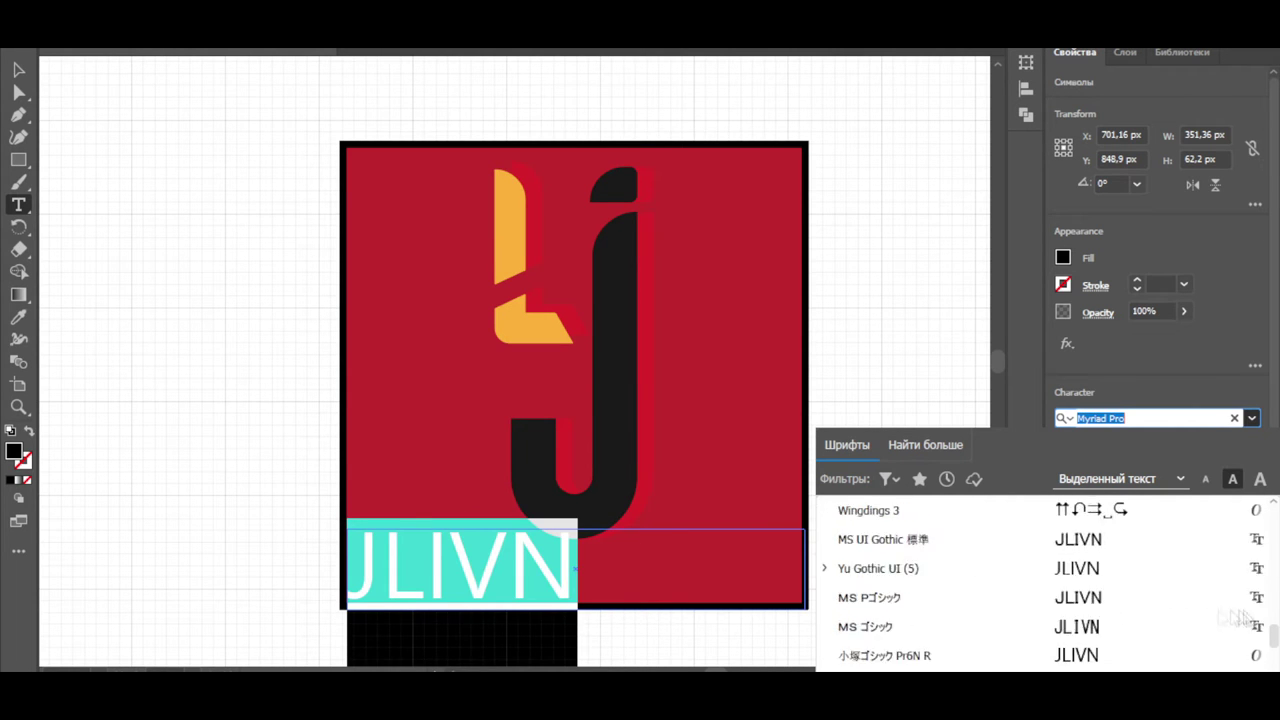
scroll(1230, 620, "down", 8)
scroll(1250, 630, "down", 3)
scroll(1110, 577, "down", 3)
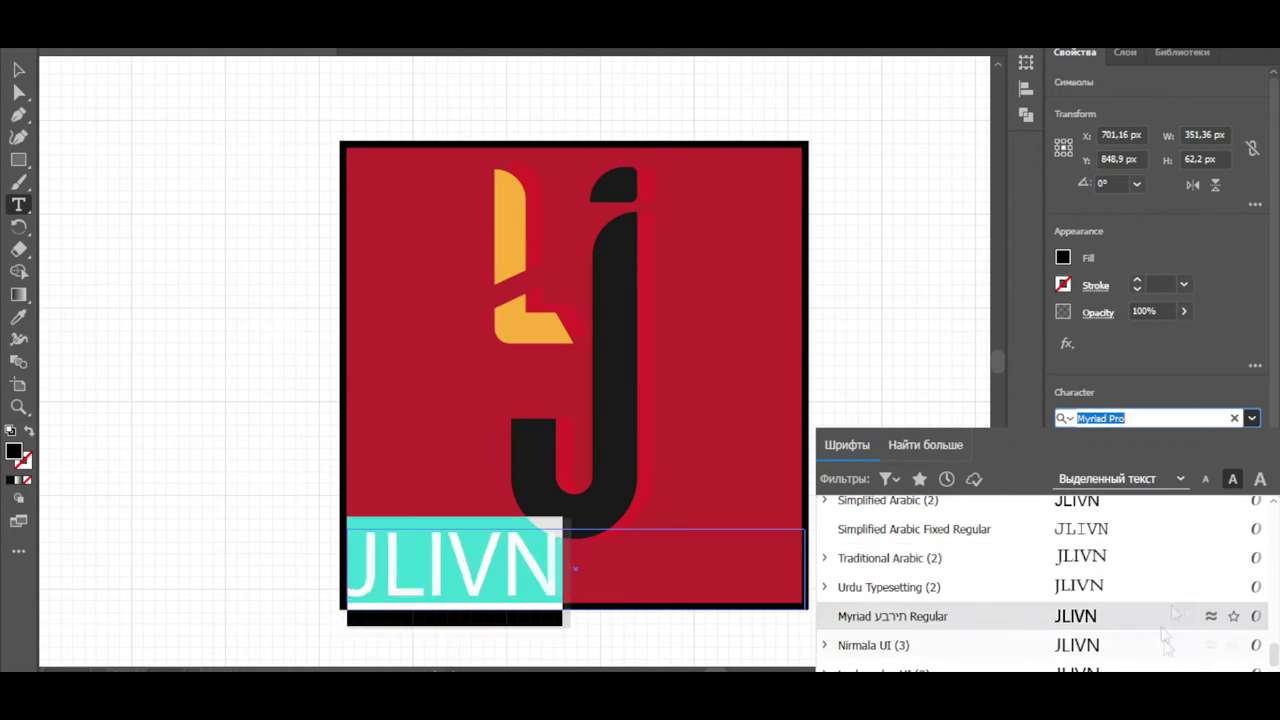
left_click_drag(1274, 655, 1266, 572)
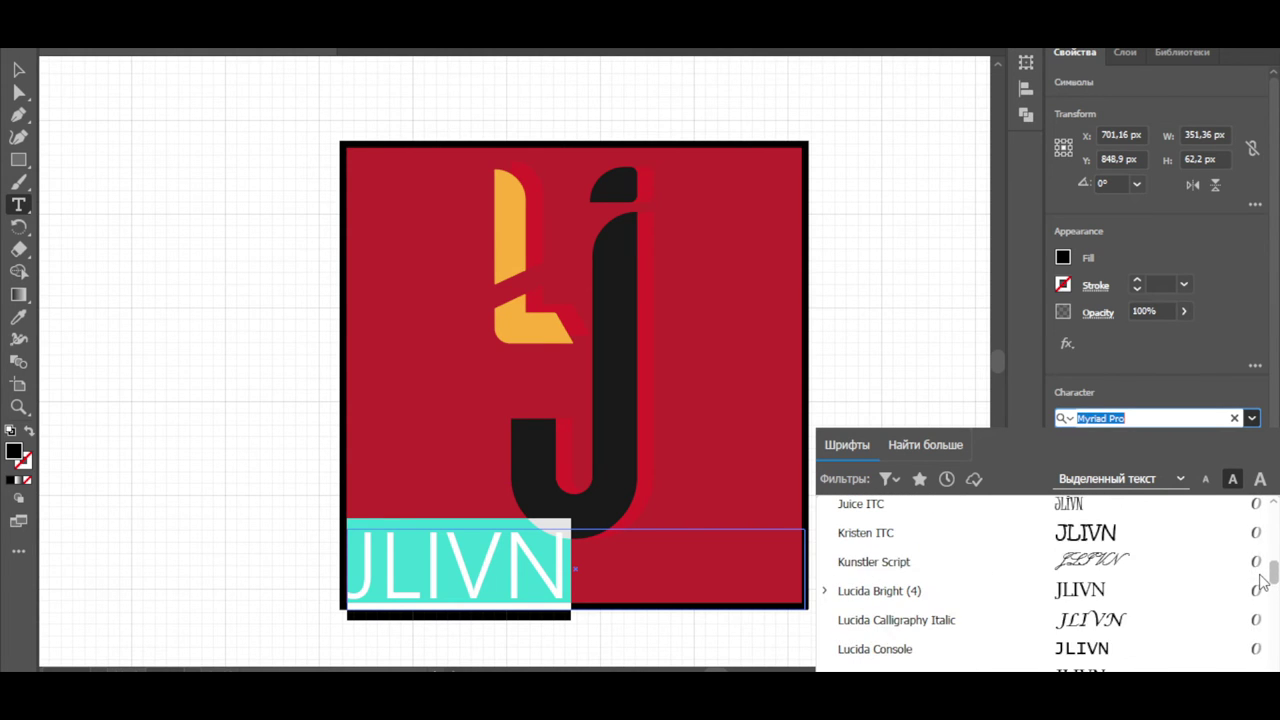
scroll(1123, 640, "up", 3)
scroll(1125, 630, "up", 10)
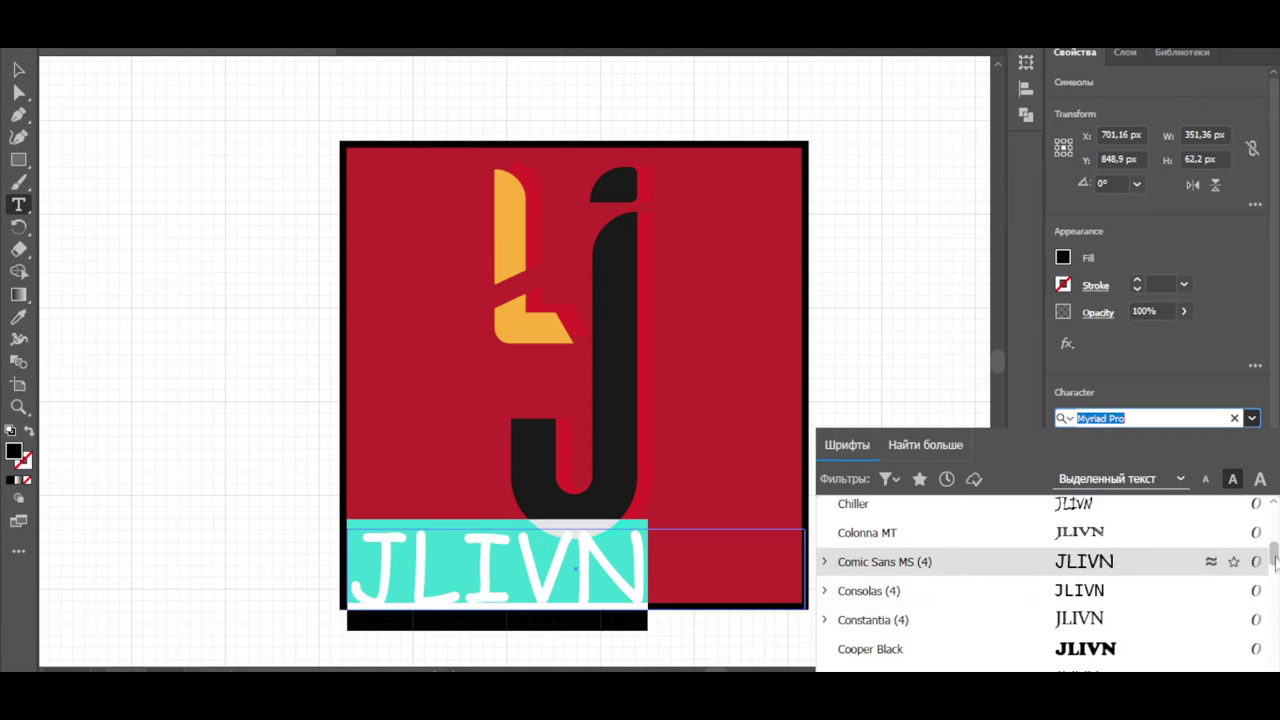
scroll(1123, 600, "up", 6)
scroll(1123, 610, "up", 4)
left_click(1123, 626)
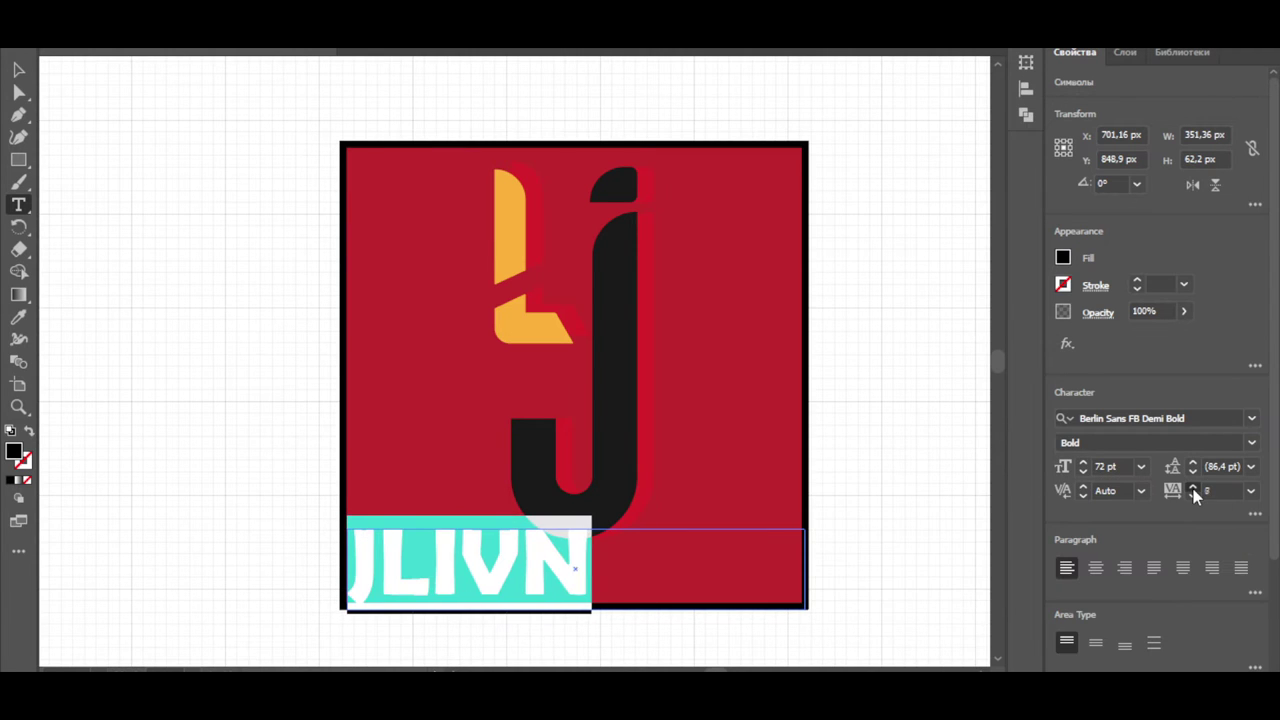
Step: Widen JLIVN's tracking to 500 and nudge the text slightly down
type("250")
key("Return")
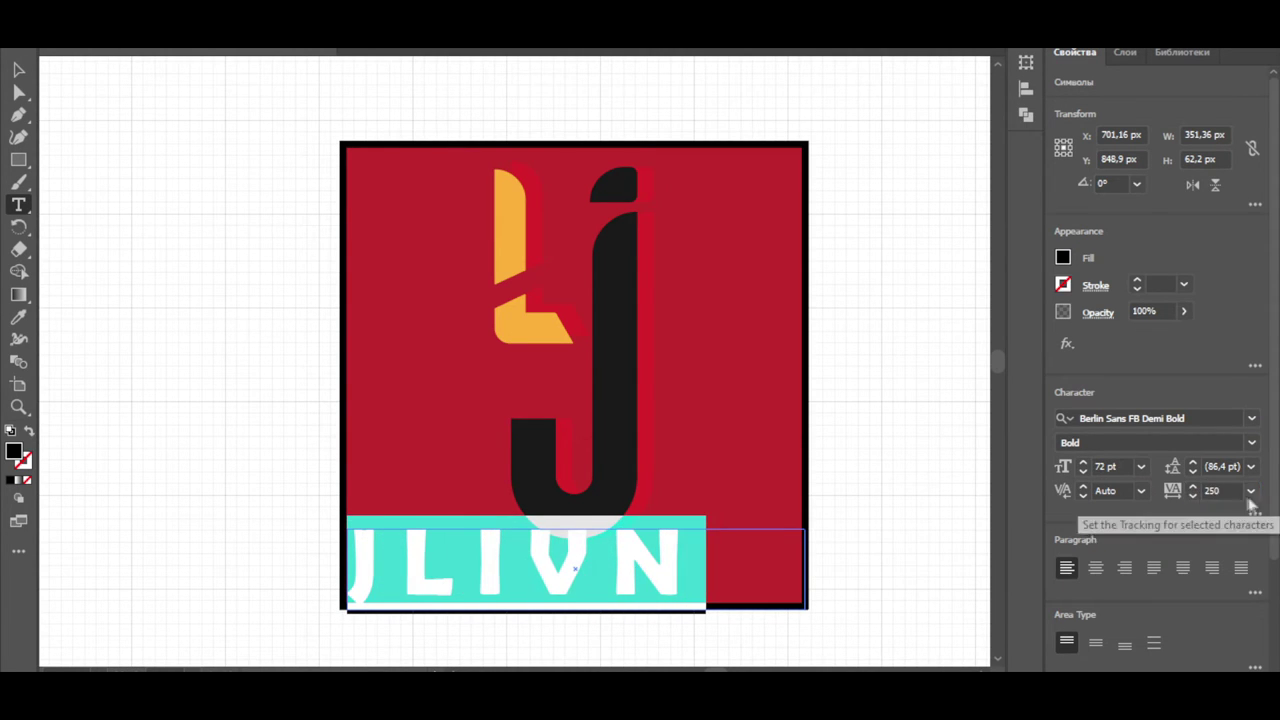
key("Return")
key("Escape")
scroll(650, 600, "up", 3)
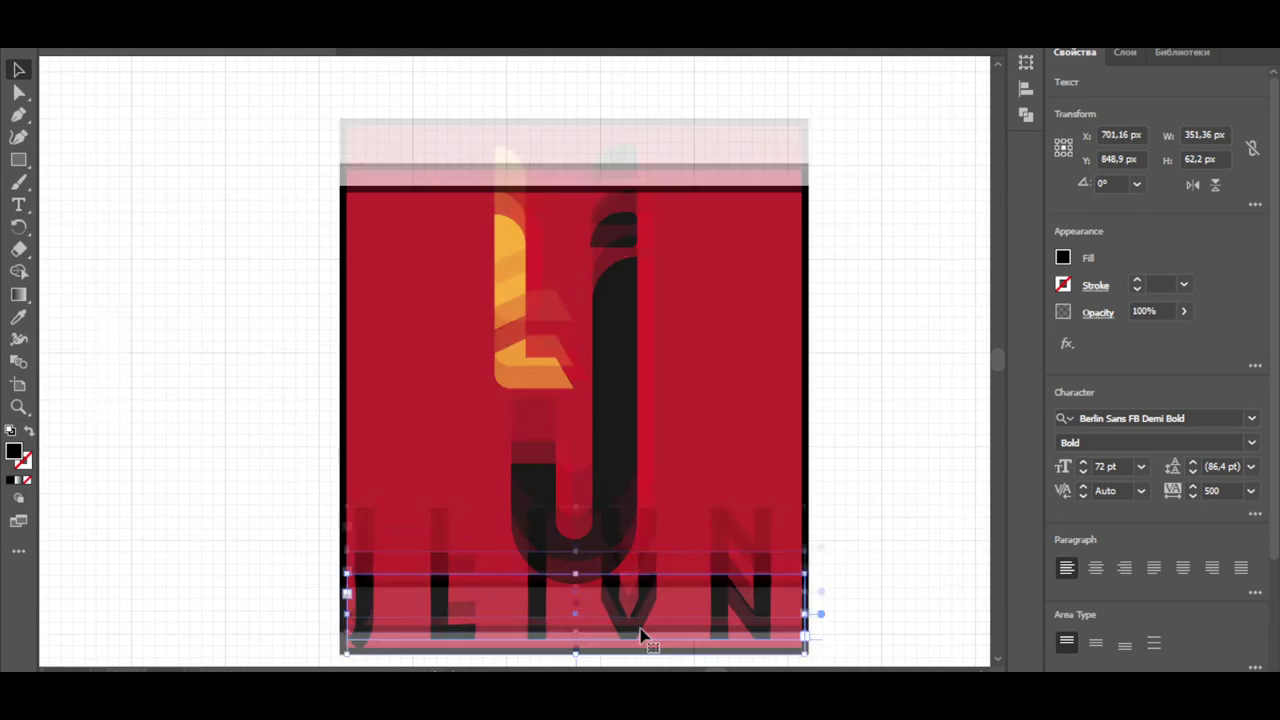
left_click_drag(635, 447, 636, 452)
Step: Try a 70 pt font size for JLIVN and align it in its frame
key("ctrl+minus")
type("t")
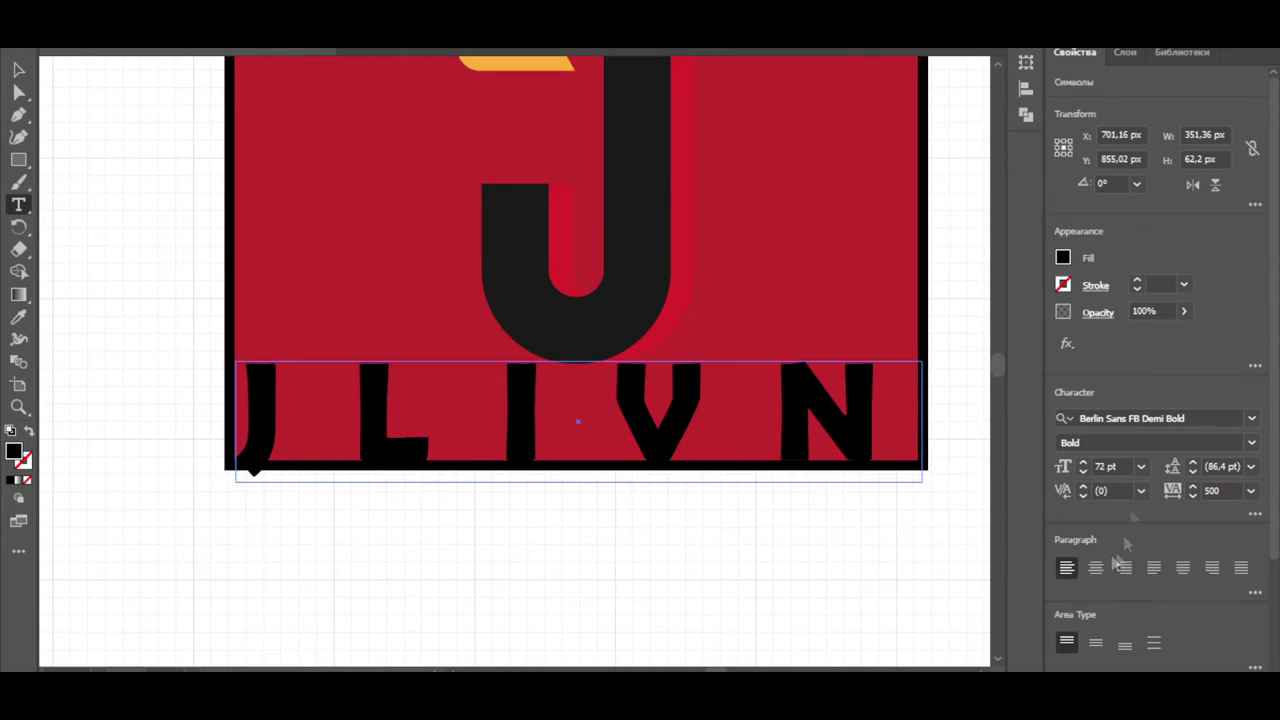
type("0")
key("Return")
key("Escape")
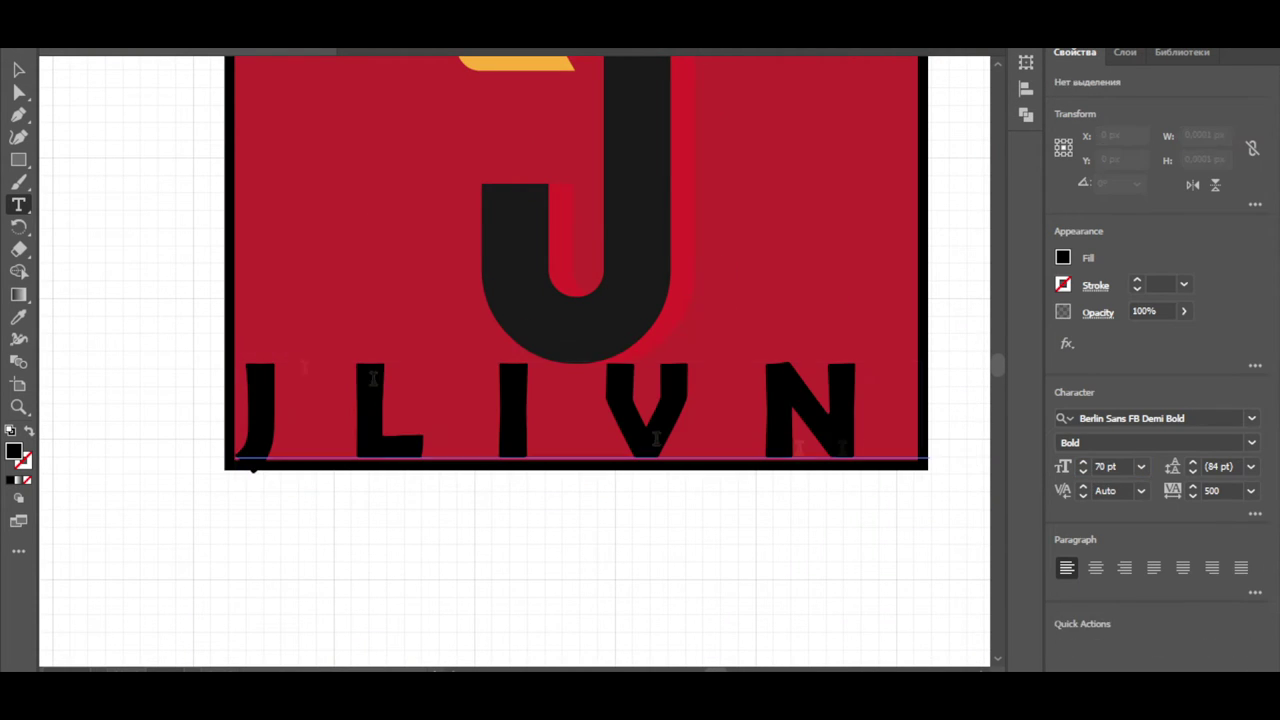
left_click(1095, 567)
left_click(957, 287)
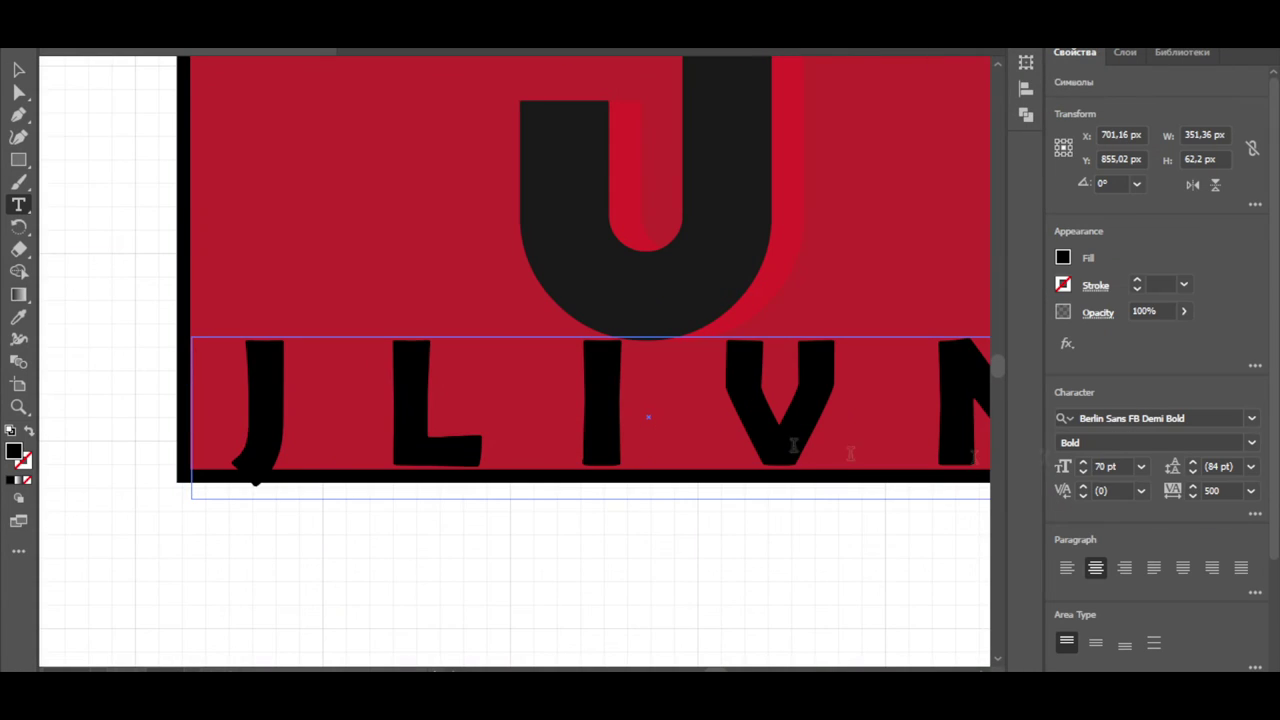
Step: Reduce JLIVN to 65 pt and centre-align it in its frame
left_click(1117, 466)
type("65")
key("Return")
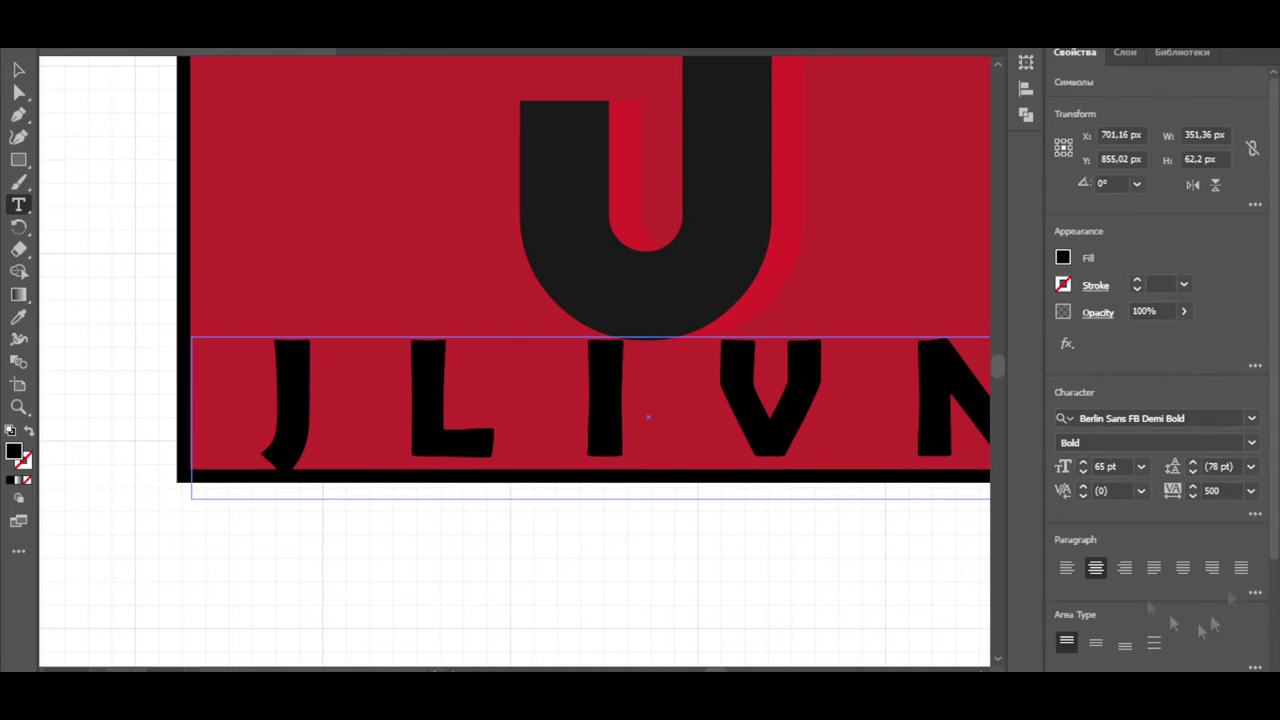
left_click(1124, 567)
left_click(1095, 567)
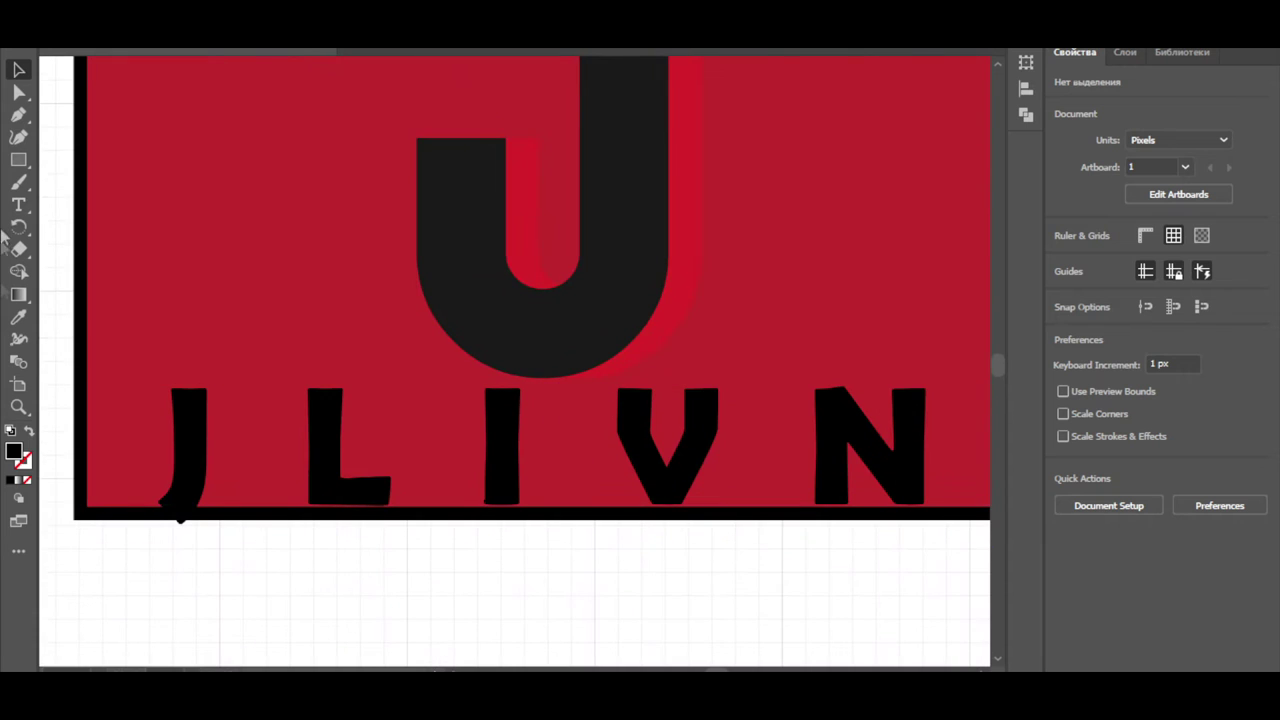
Step: Draw a rectangular strip along the square's bottom, sized and levelled to fit the square
left_click(18, 160)
left_click_drag(280, 510, 630, 505)
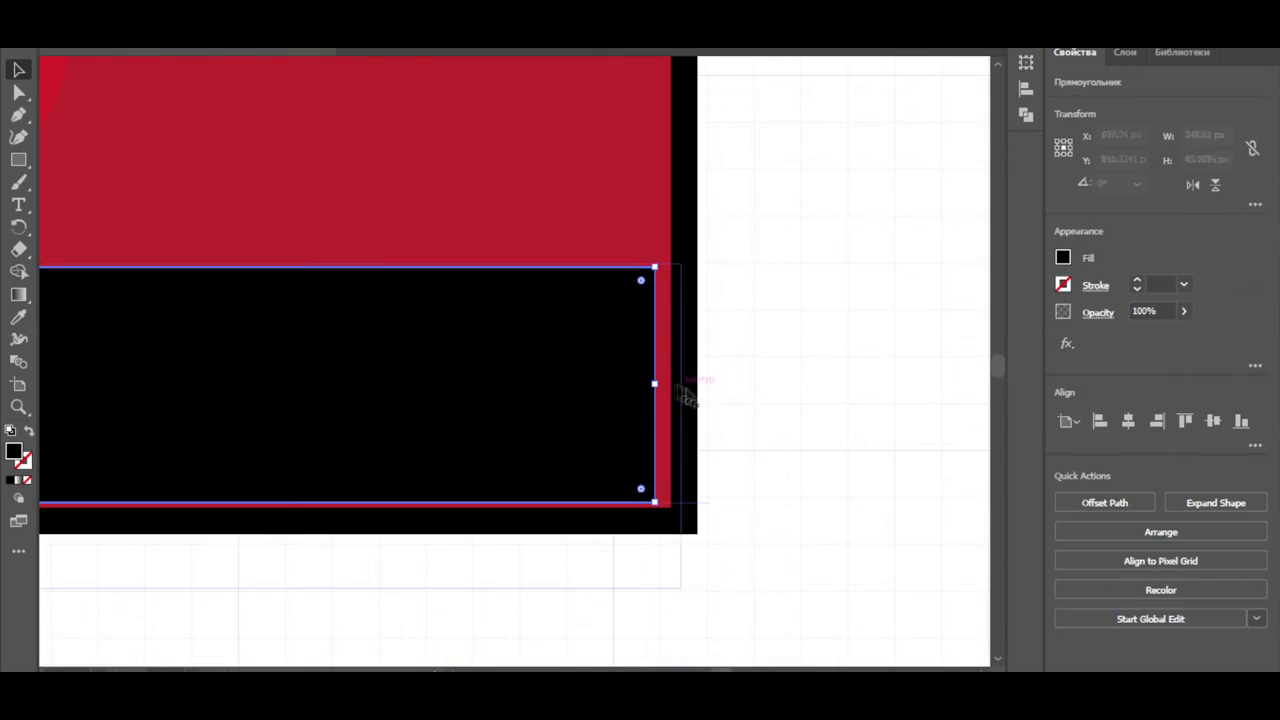
mouse_move(686, 391)
left_mouse_down()
mouse_move(697, 387)
mouse_move(663, 390)
left_mouse_up()
left_click_drag(189, 343, 194, 343)
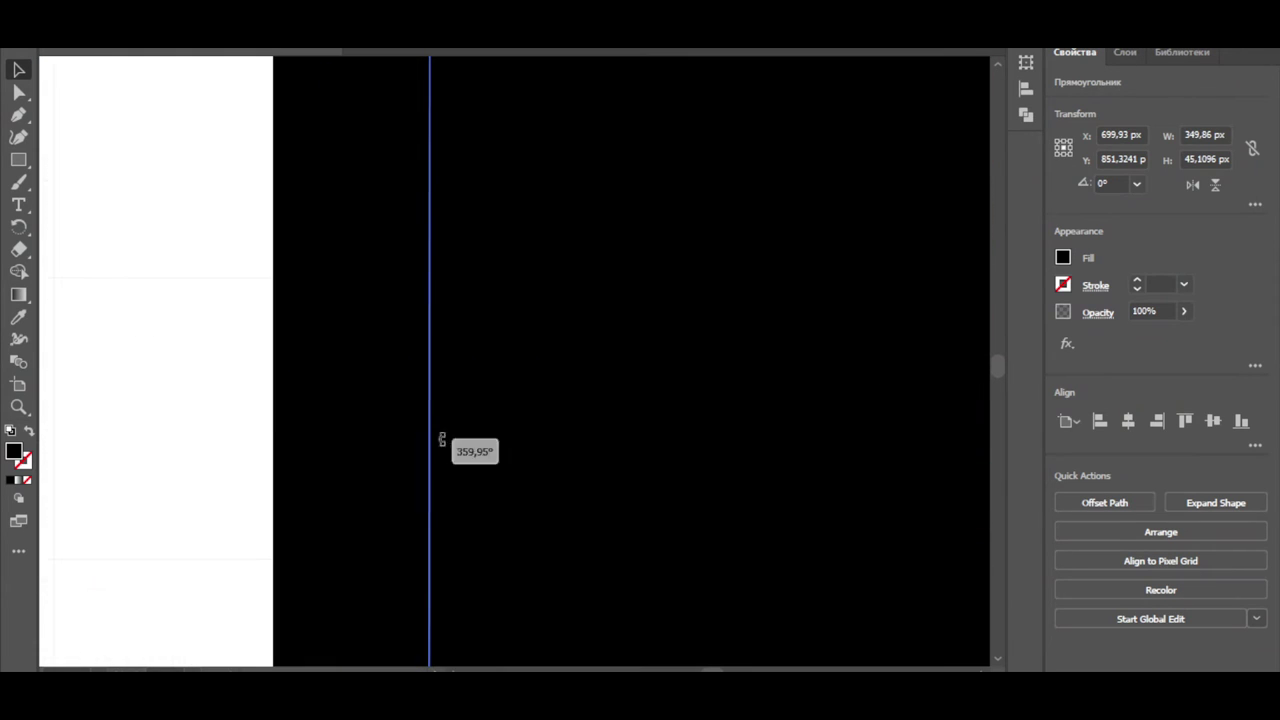
left_click_drag(441, 439, 443, 440)
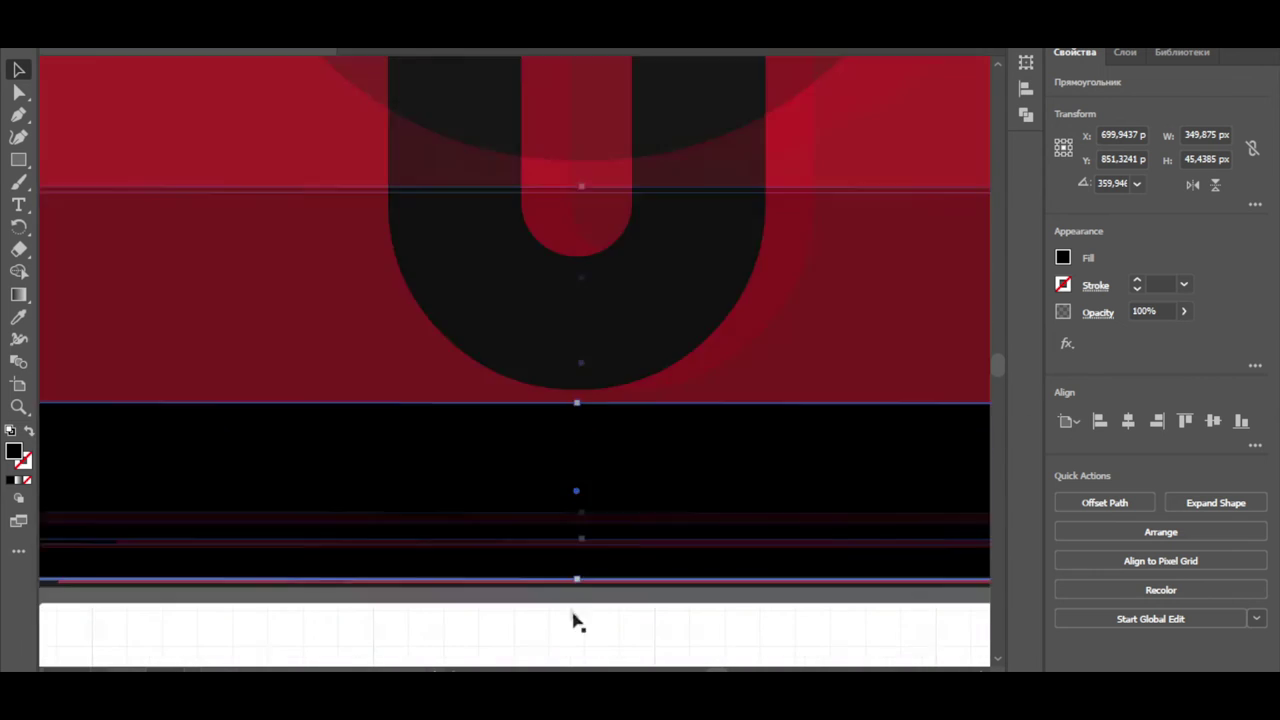
left_click_drag(556, 447, 556, 449)
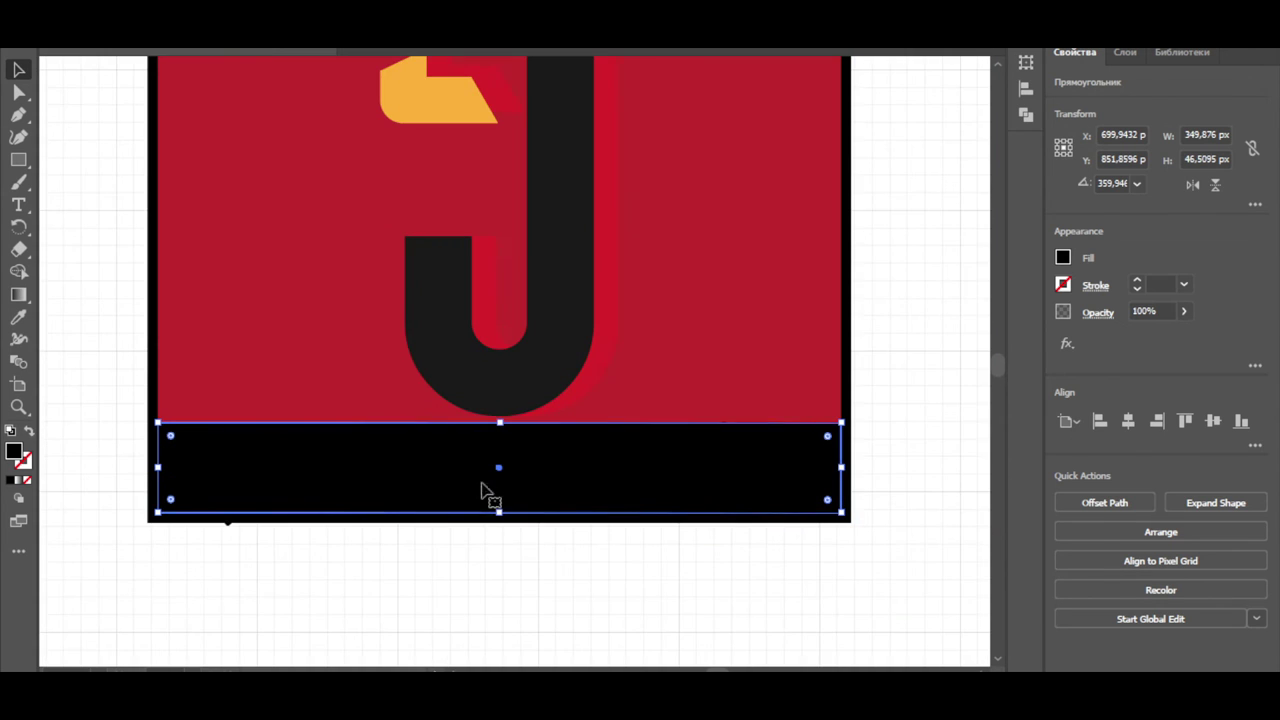
Step: Fill the strip with green and deselect it
left_click(1063, 258)
left_click(919, 344)
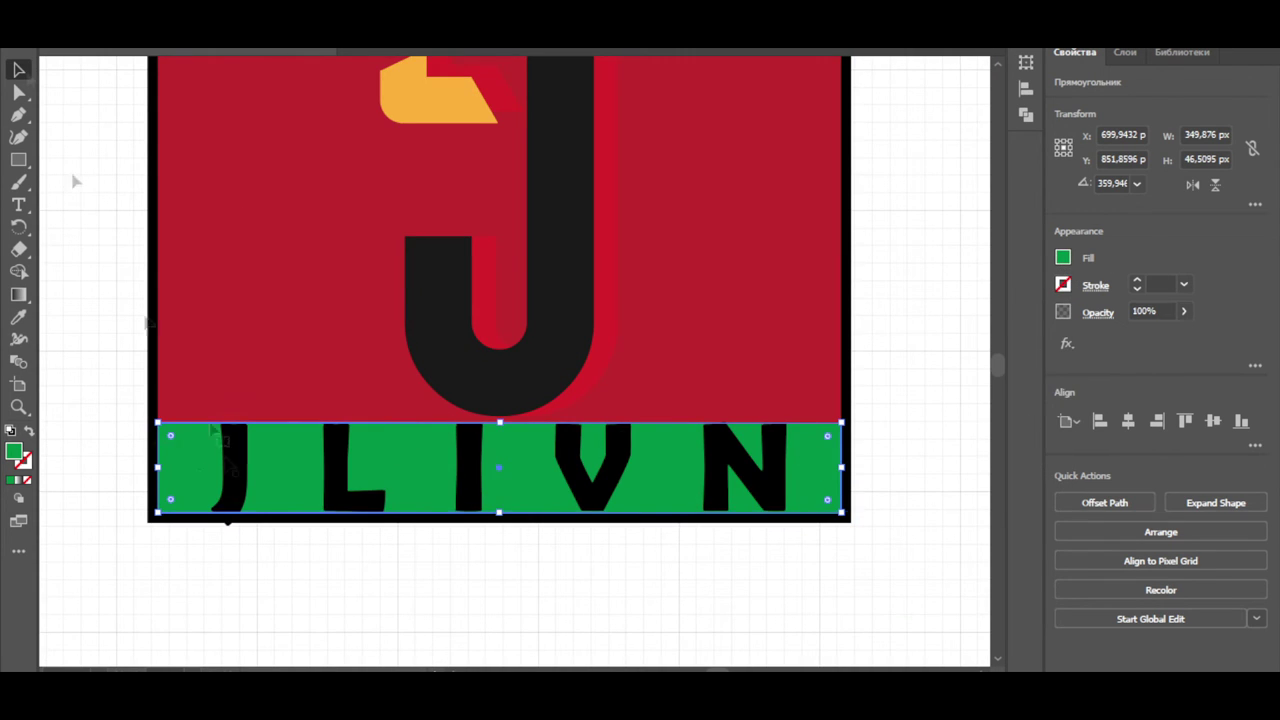
left_click(700, 586)
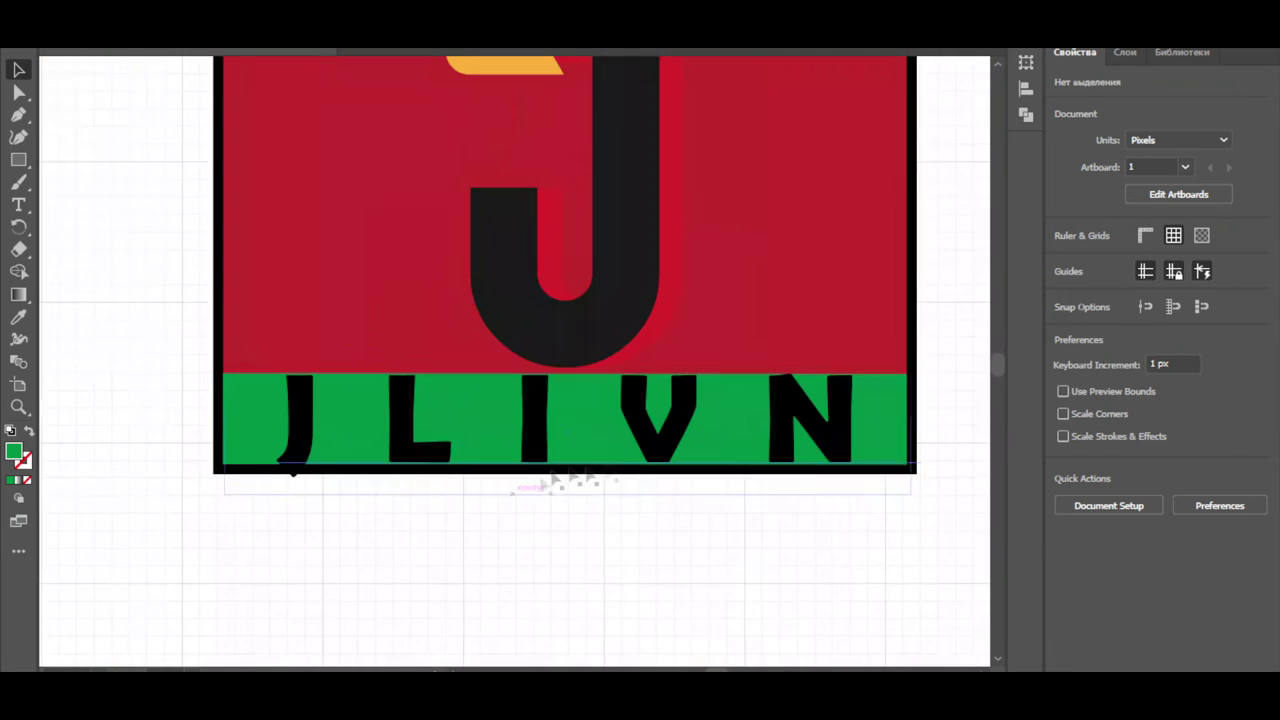
Step: Convert the black JLIVN text to outlines and ungroup the letters
left_click(295, 445)
left_click(1063, 258)
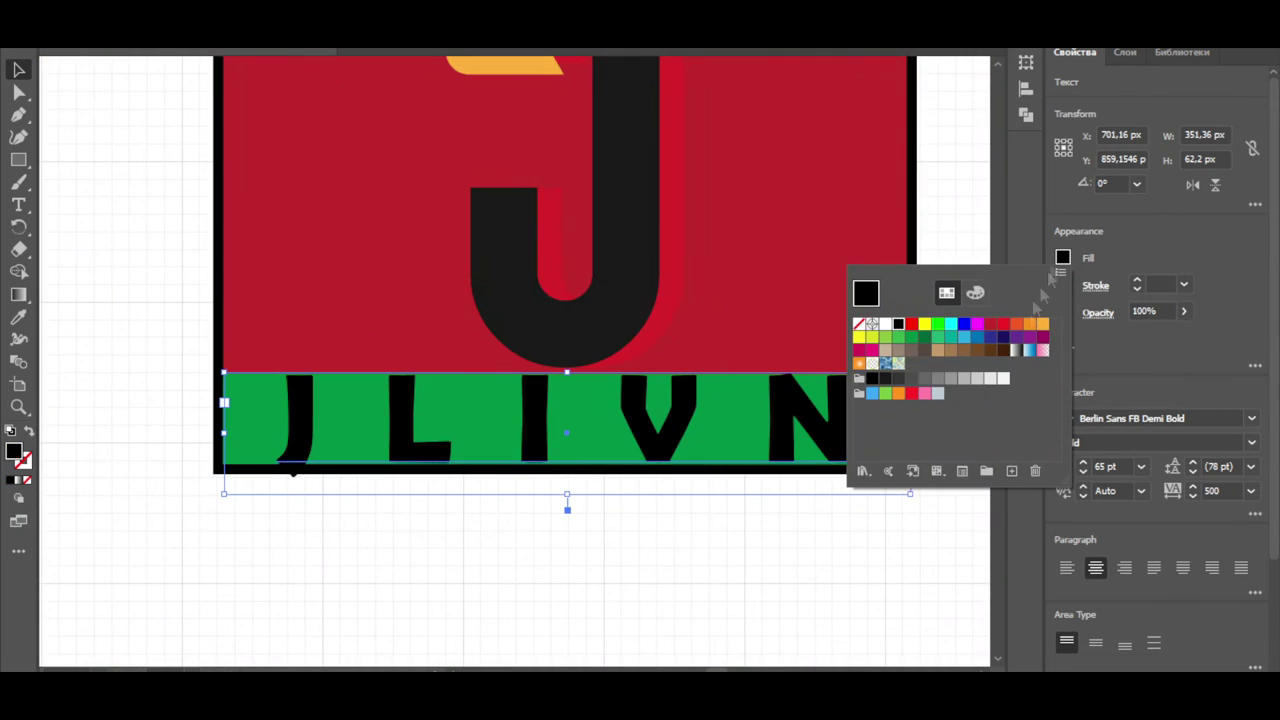
key("Escape")
key("ctrl+shift+o")
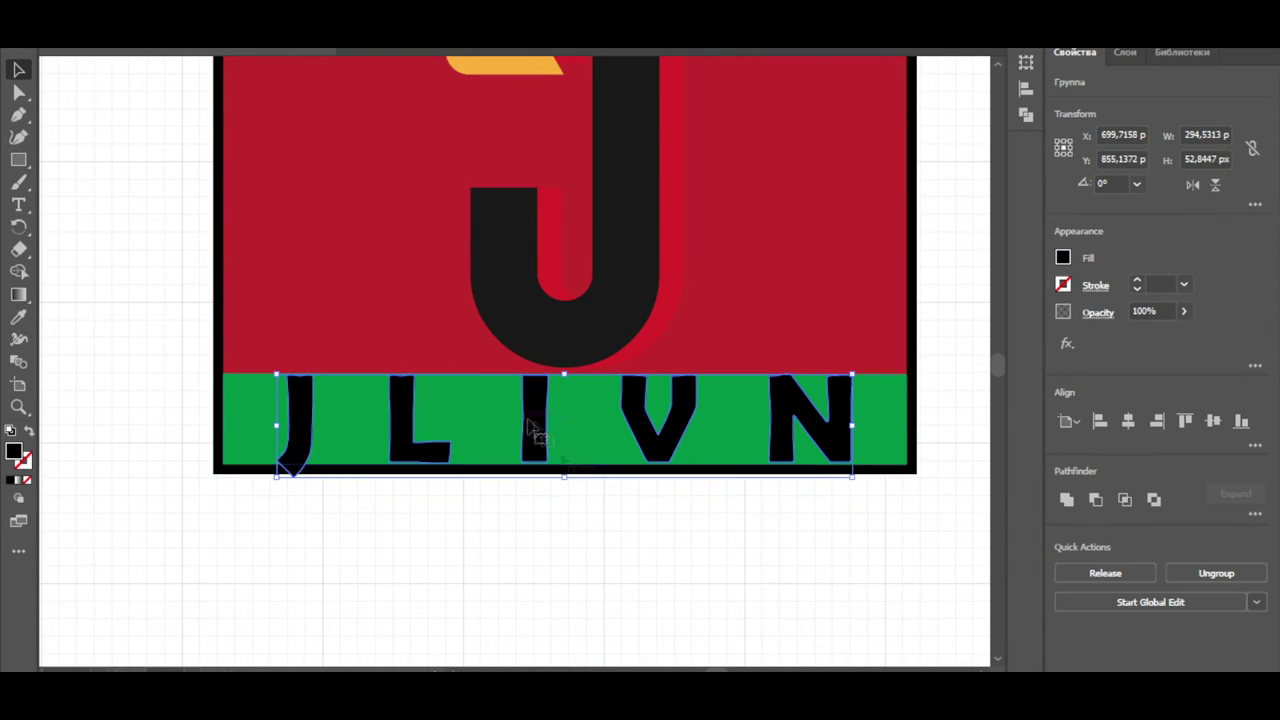
right_click(400, 456)
left_click(472, 264)
Step: Add an anchor on the J's lower edge and pull its tail up onto the strip
left_click(295, 440)
scroll(300, 460, "up", 5)
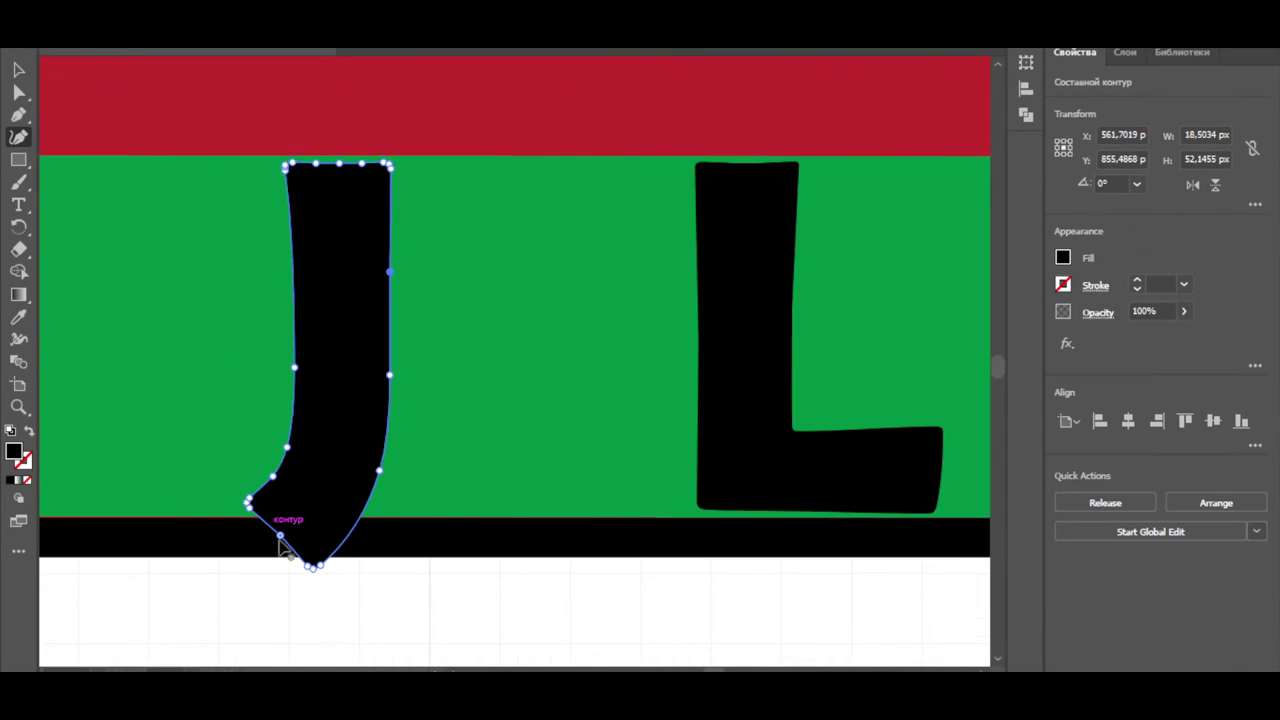
scroll(255, 515, "up", 3)
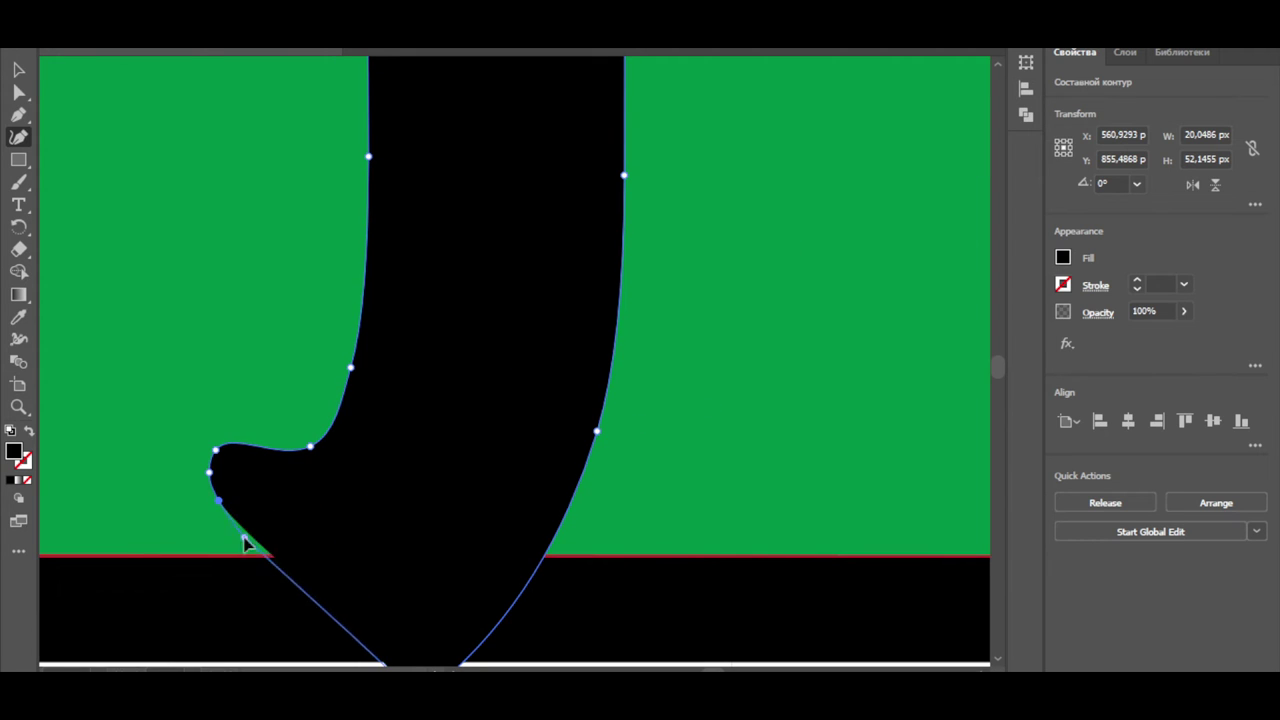
scroll(245, 540, "down", 3)
scroll(443, 594, "up", 3)
left_click(291, 497)
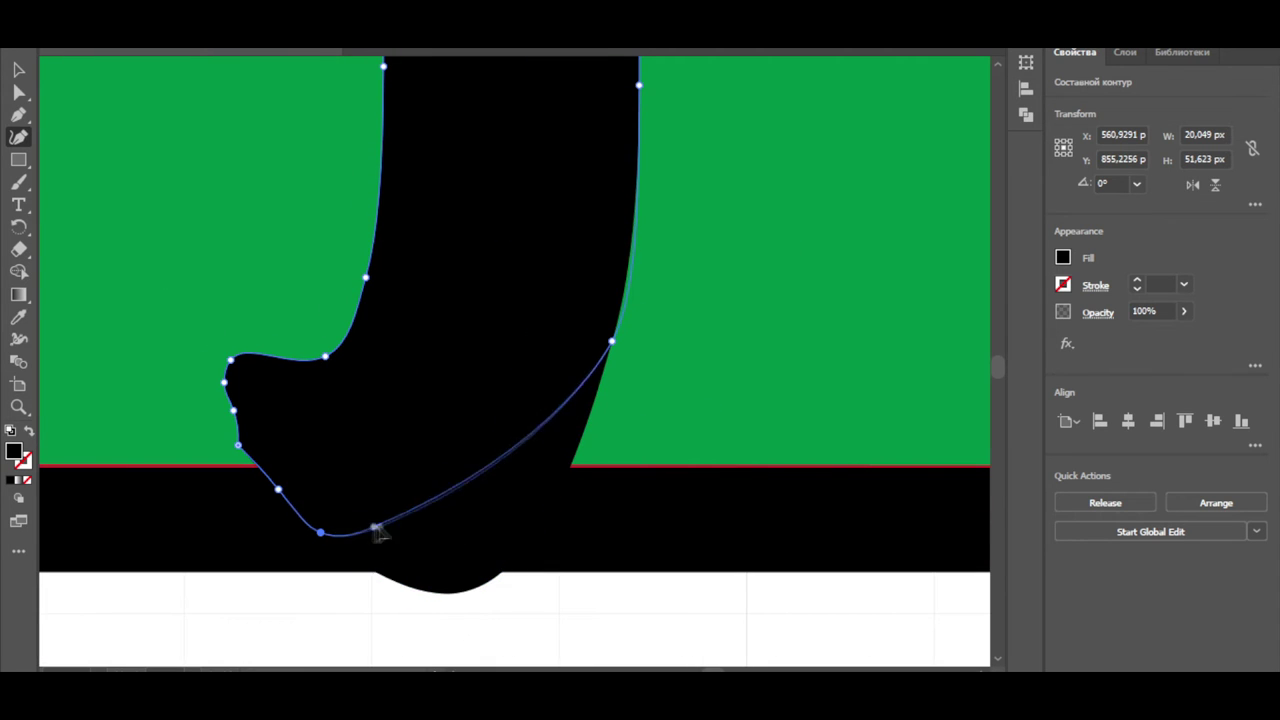
left_click_drag(376, 530, 476, 467)
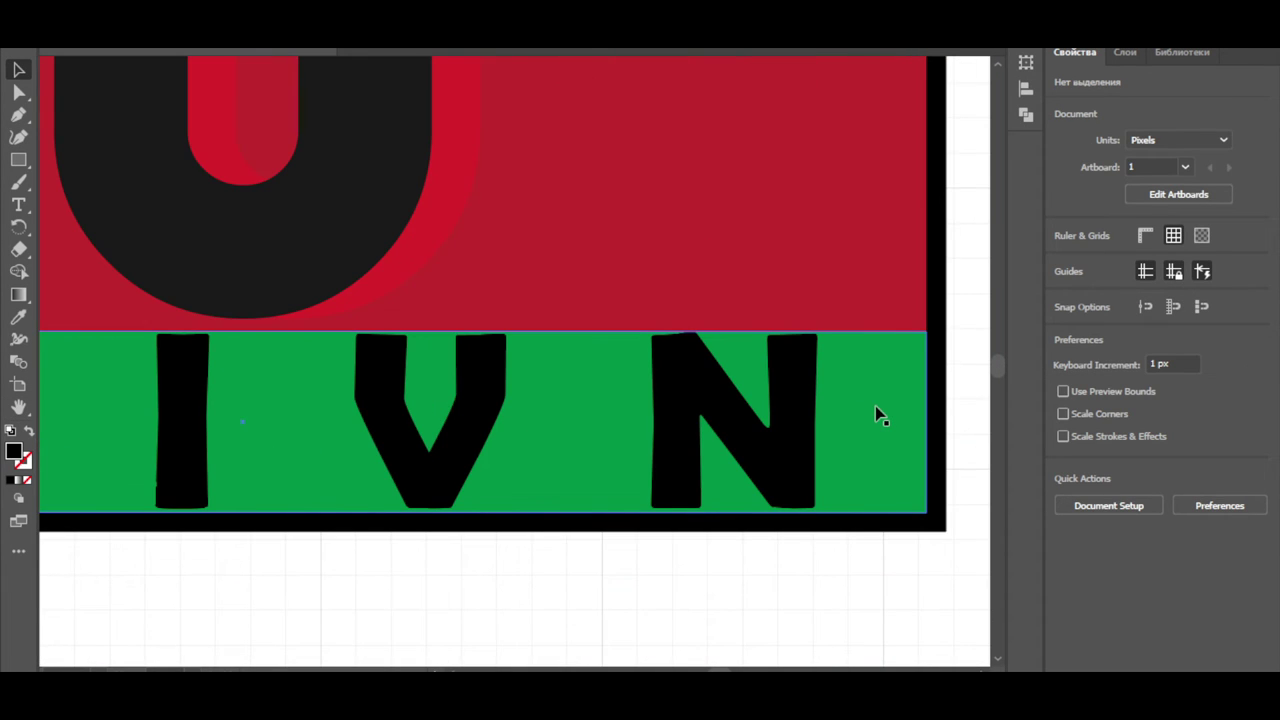
Step: Erase the top of the N's right stem with the Eraser tool
left_click(806, 445)
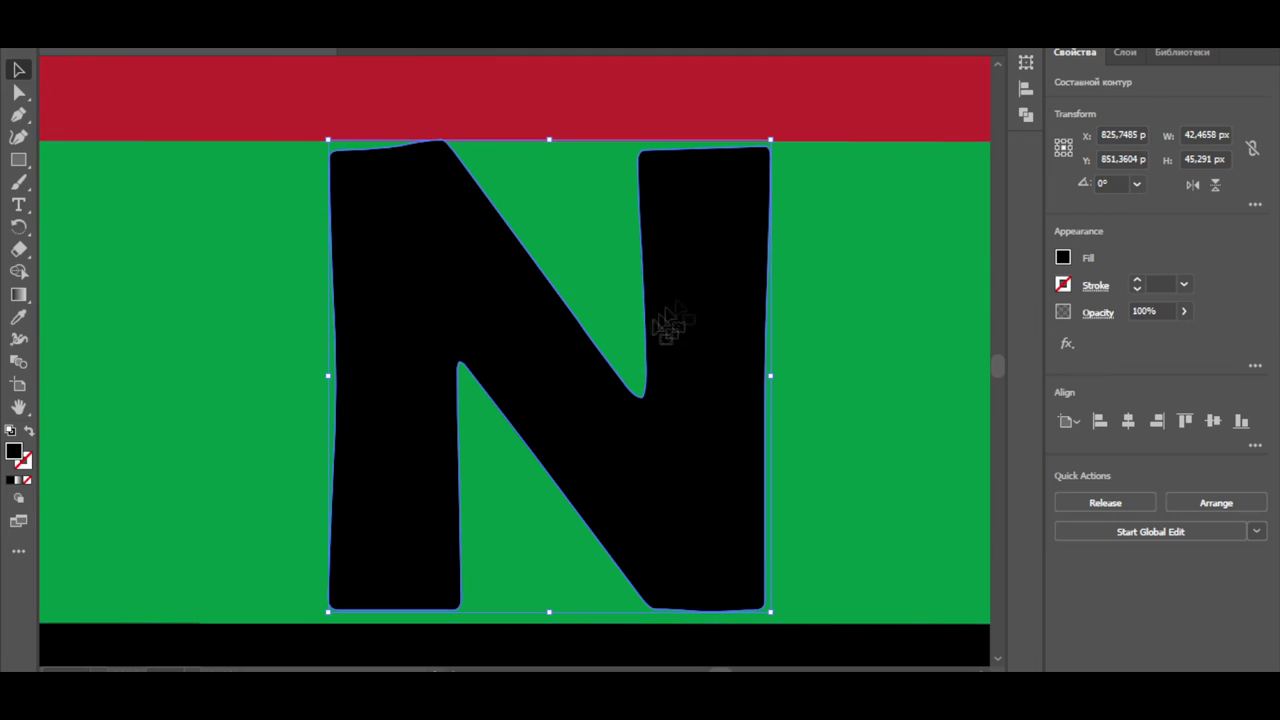
left_click(19, 249)
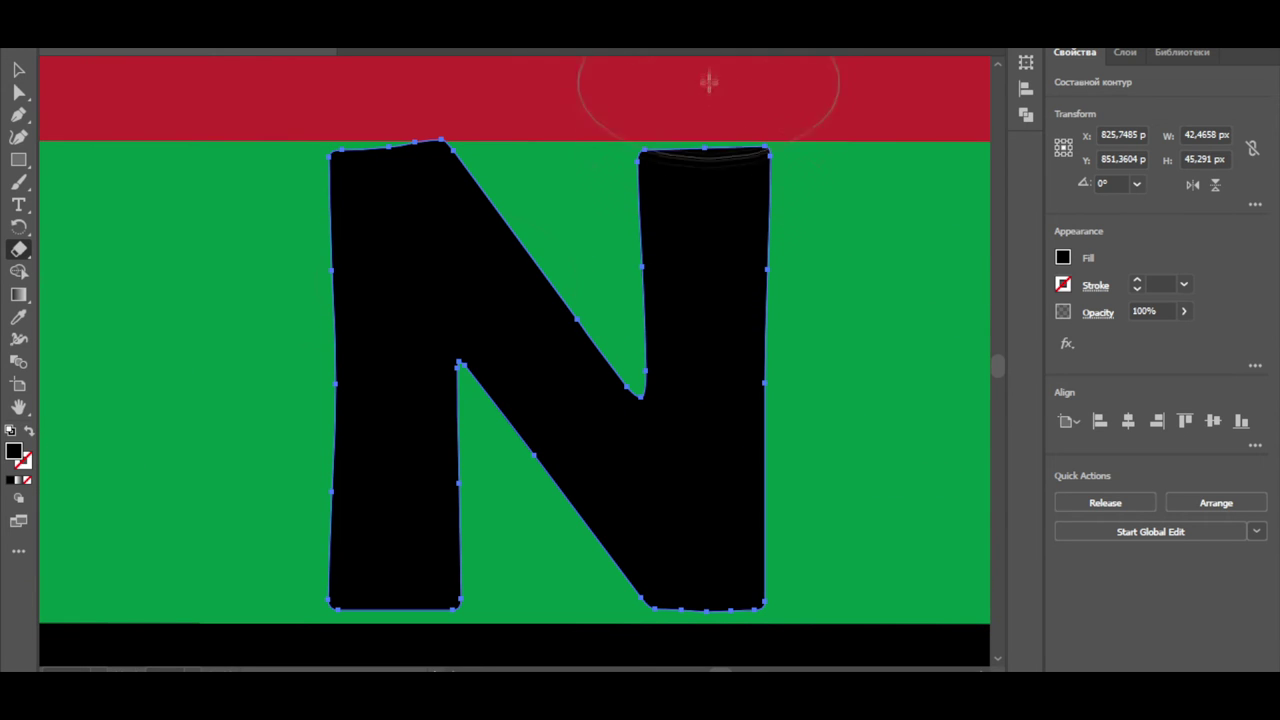
mouse_move(708, 82)
left_mouse_down()
mouse_move(703, 137)
mouse_move(893, 192)
left_mouse_up()
Step: Draw a small hexagon and place it above the N's shortened stem
left_click(19, 159)
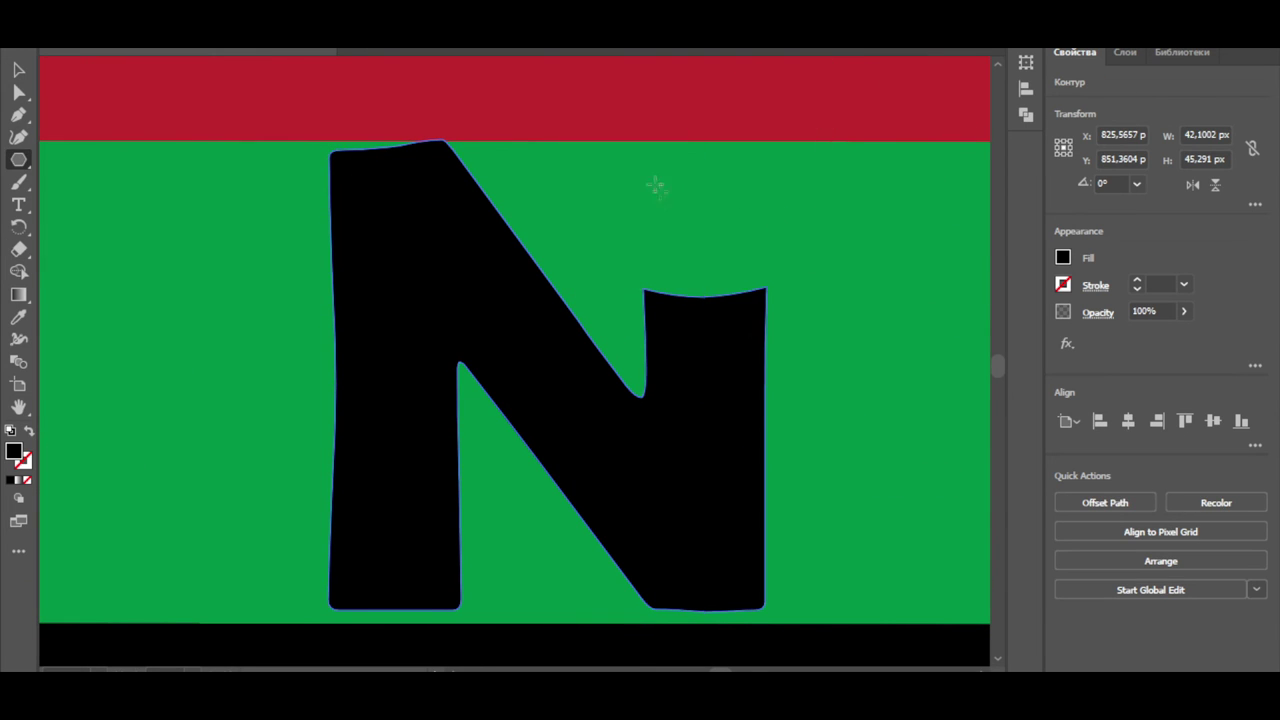
left_click_drag(649, 205, 700, 228)
key("v")
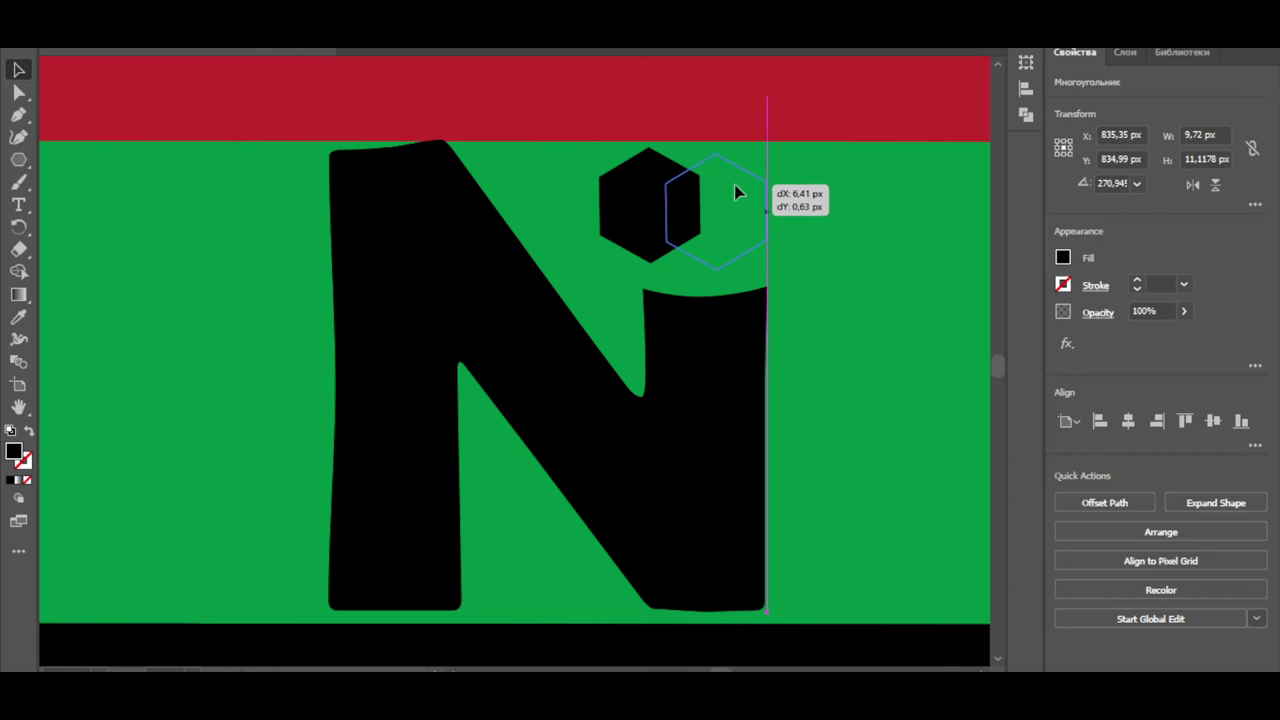
left_click_drag(725, 193, 727, 195)
Step: Select the green strip behind the wordmark
left_click(823, 323)
scroll(480, 305, "down", 3)
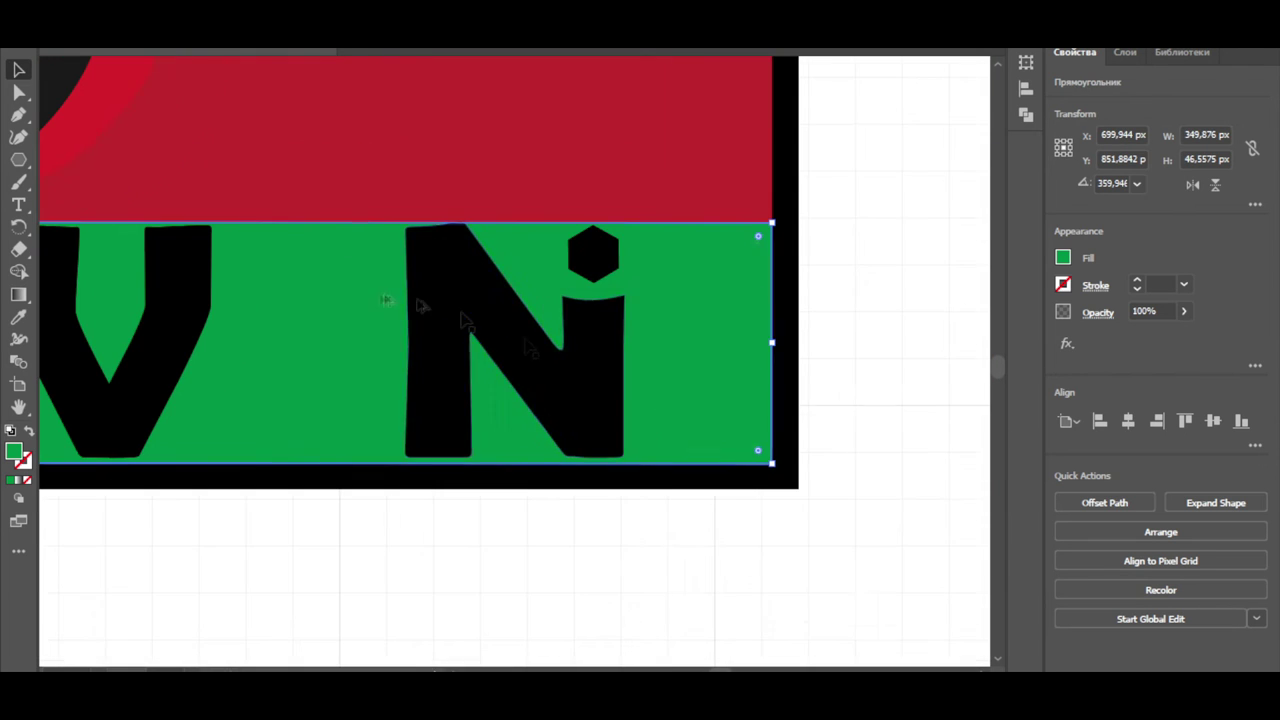
scroll(568, 373, "up", 3)
key("backslash")
scroll(568, 336, "up", 5)
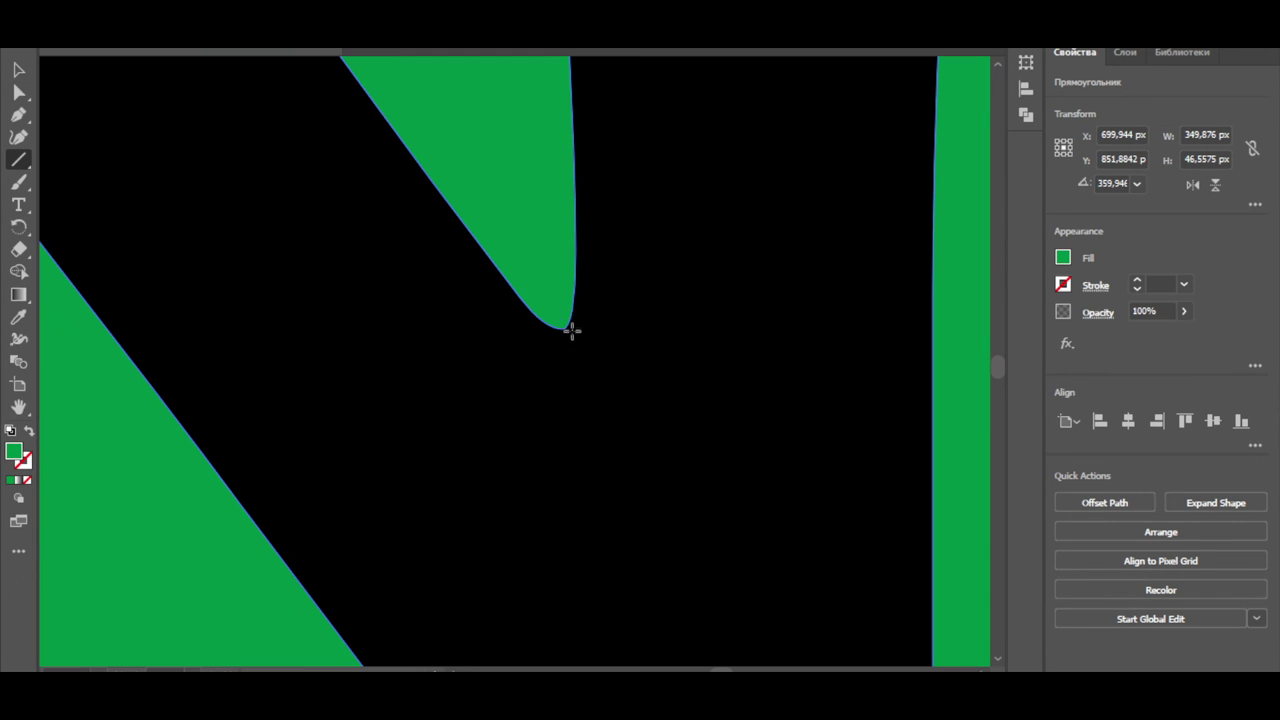
scroll(577, 436, "down", 5)
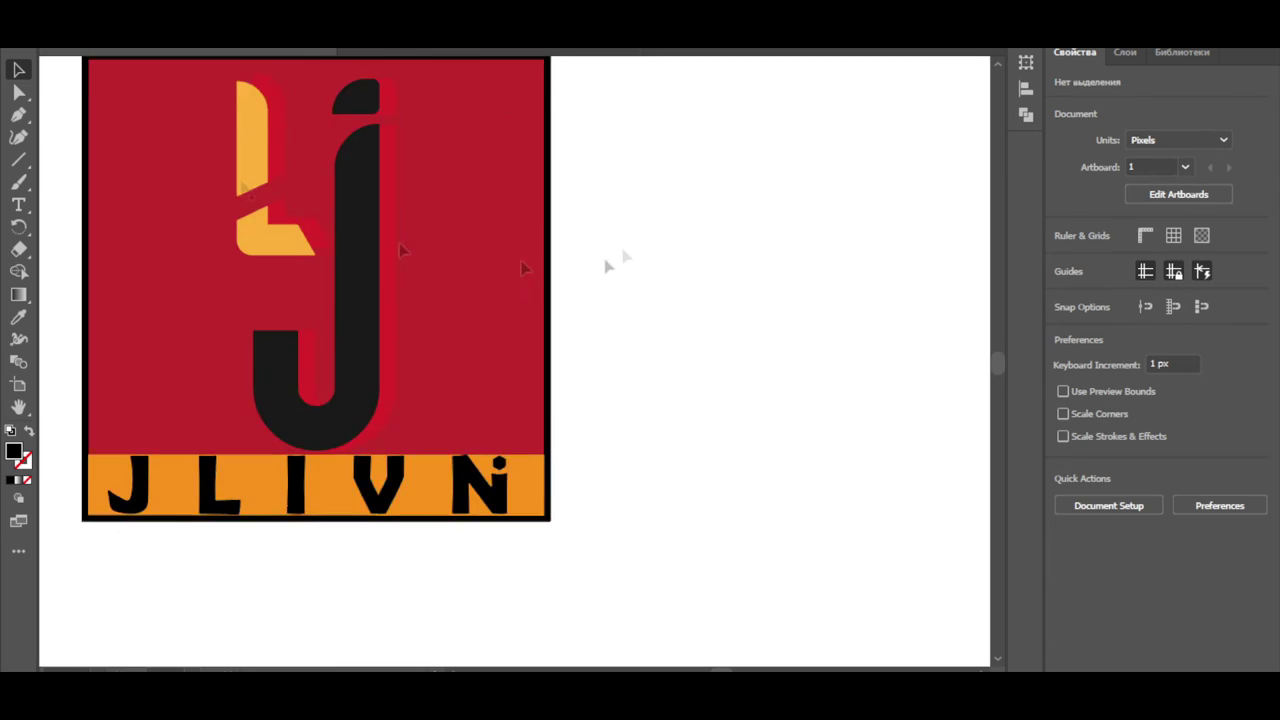
Step: Move the yellow L mark so it sits just left of the J
left_click(282, 295)
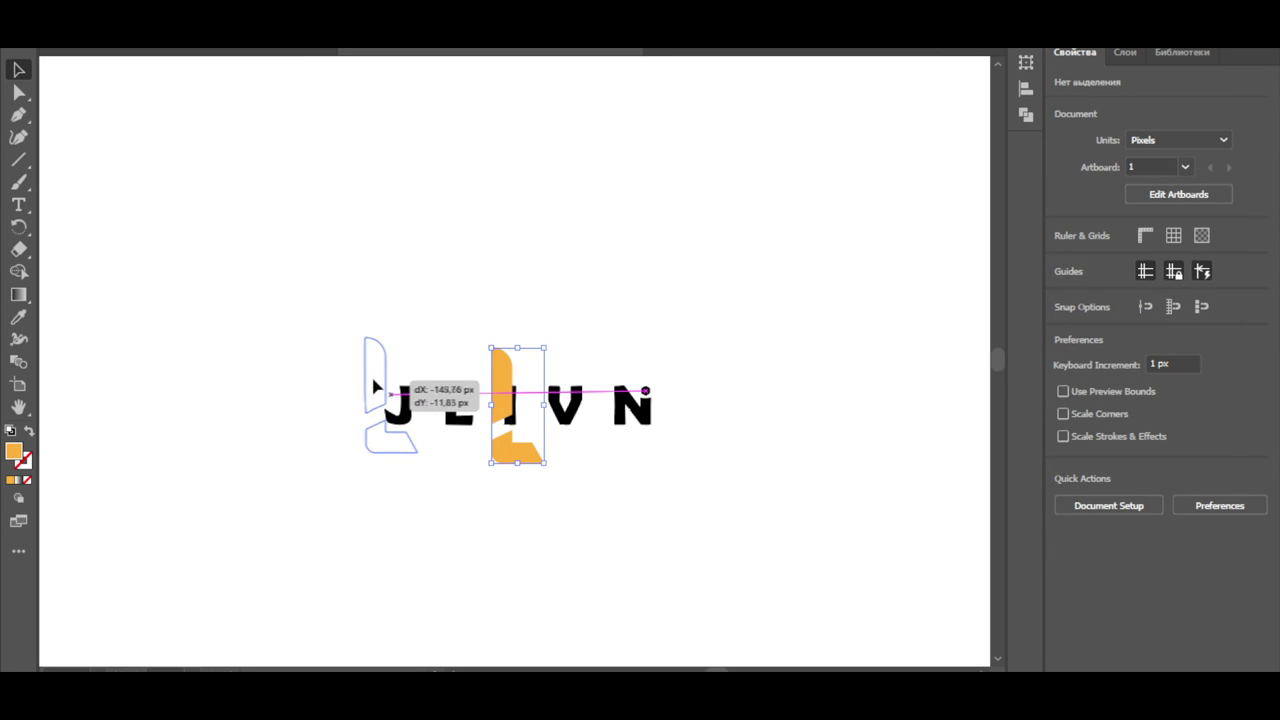
left_click_drag(433, 440, 458, 424)
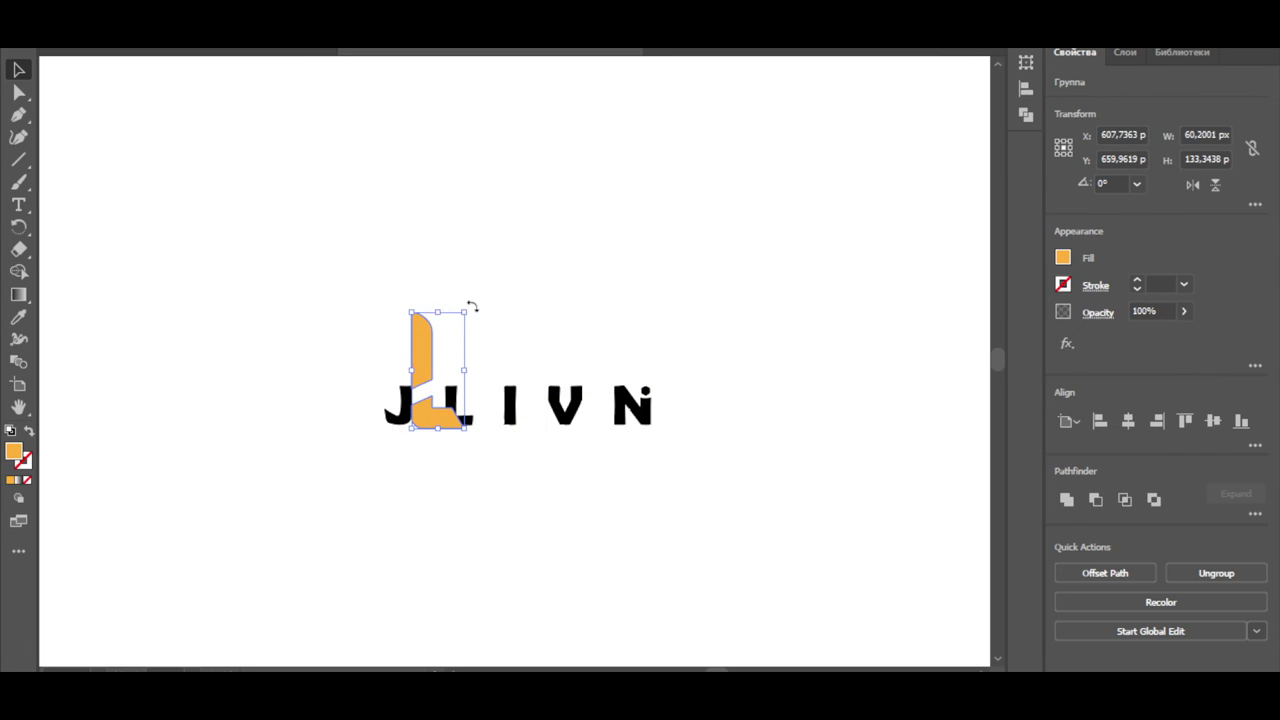
left_click_drag(403, 456, 403, 457)
left_click(754, 557)
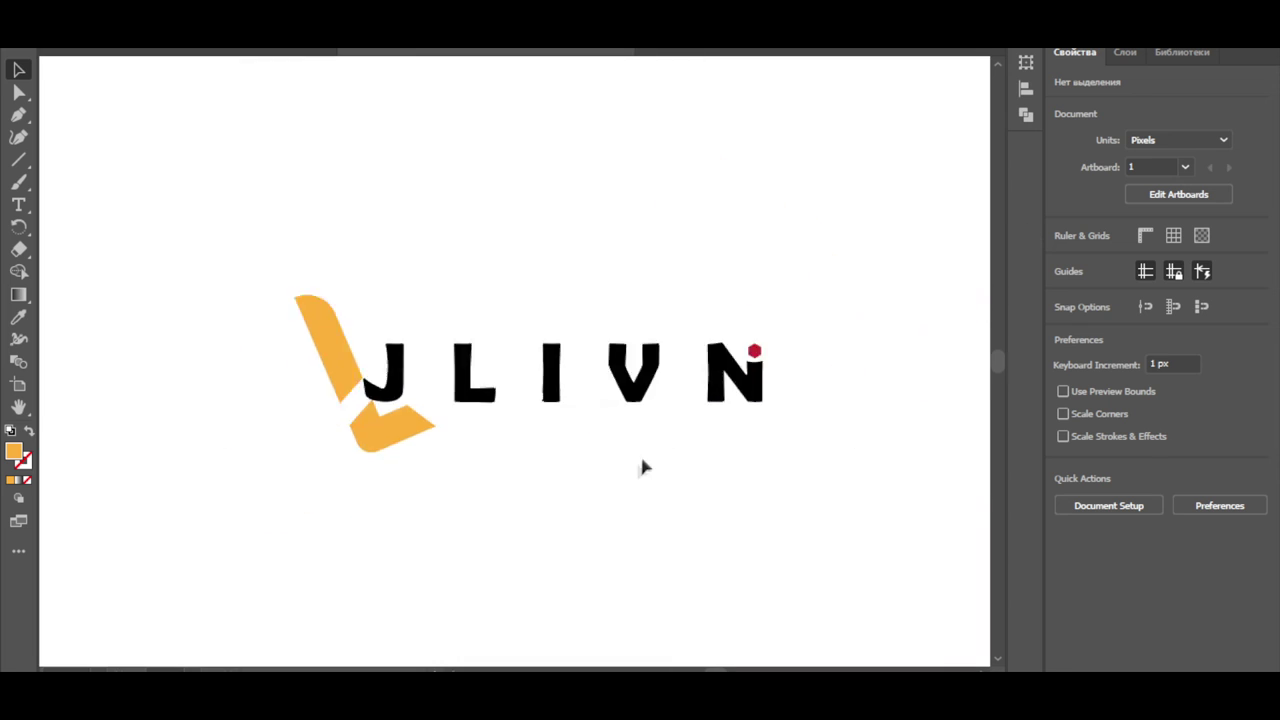
scroll(643, 468, "down", 2)
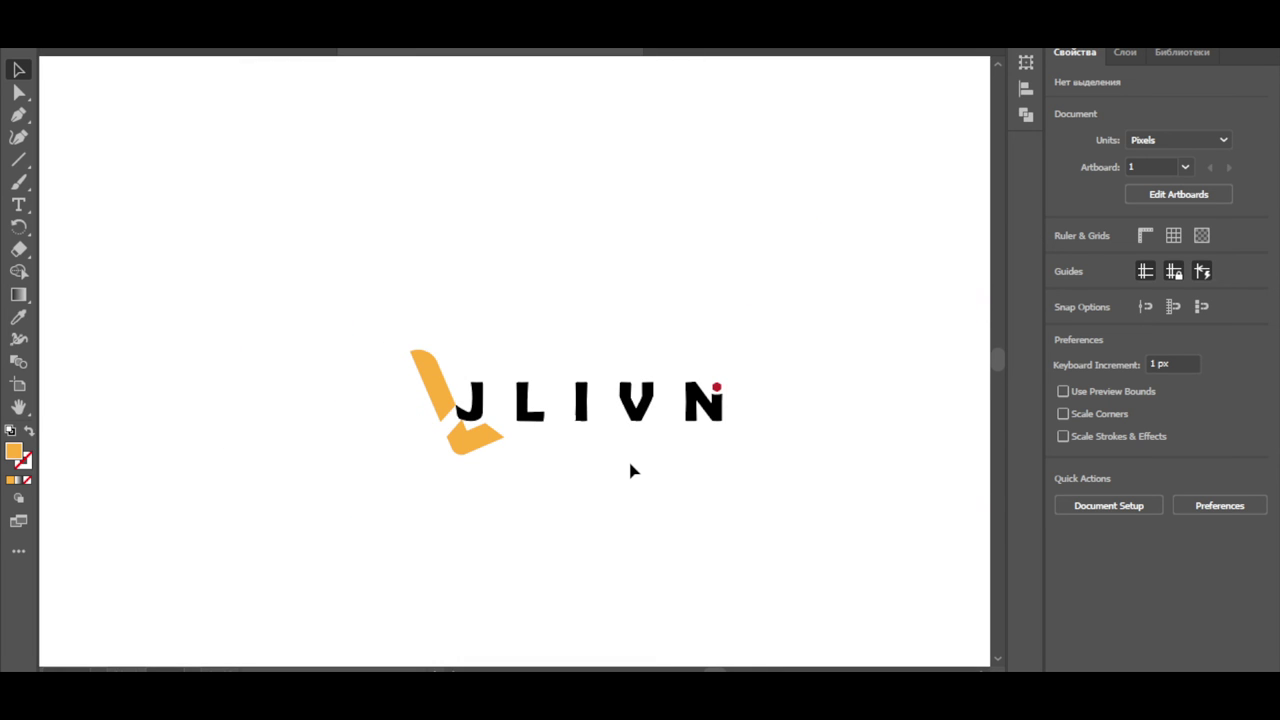